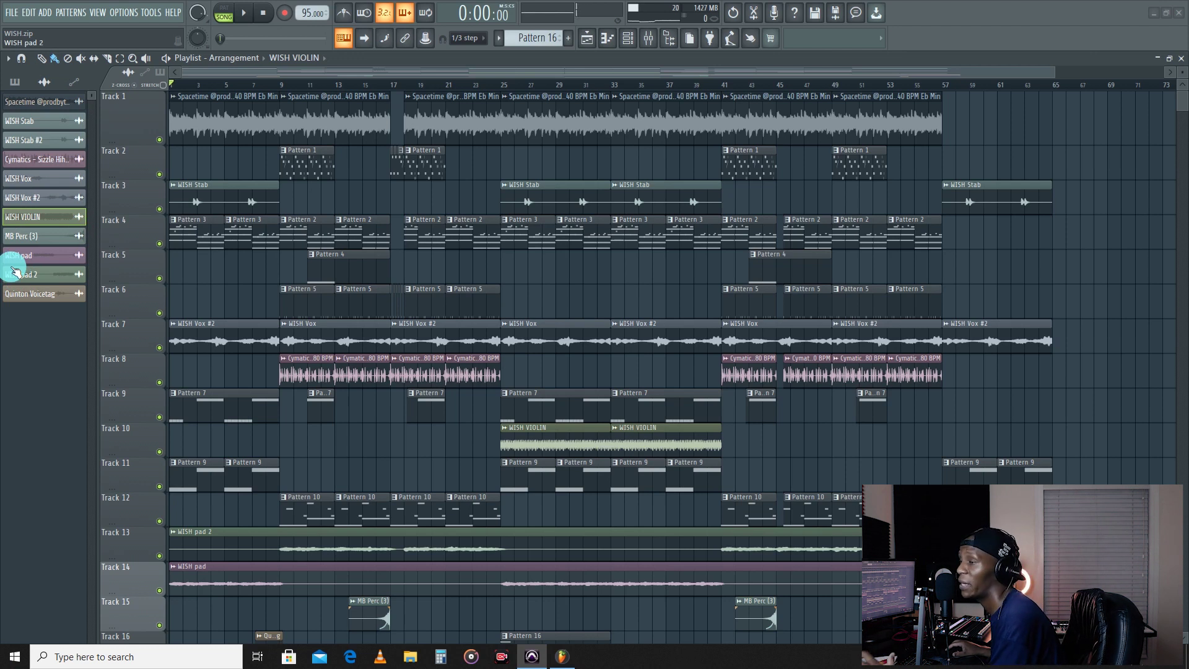
# - Play the arrangement, enable smart disable for all plugins, then stop and return to start
pyautogui.click(248, 15)
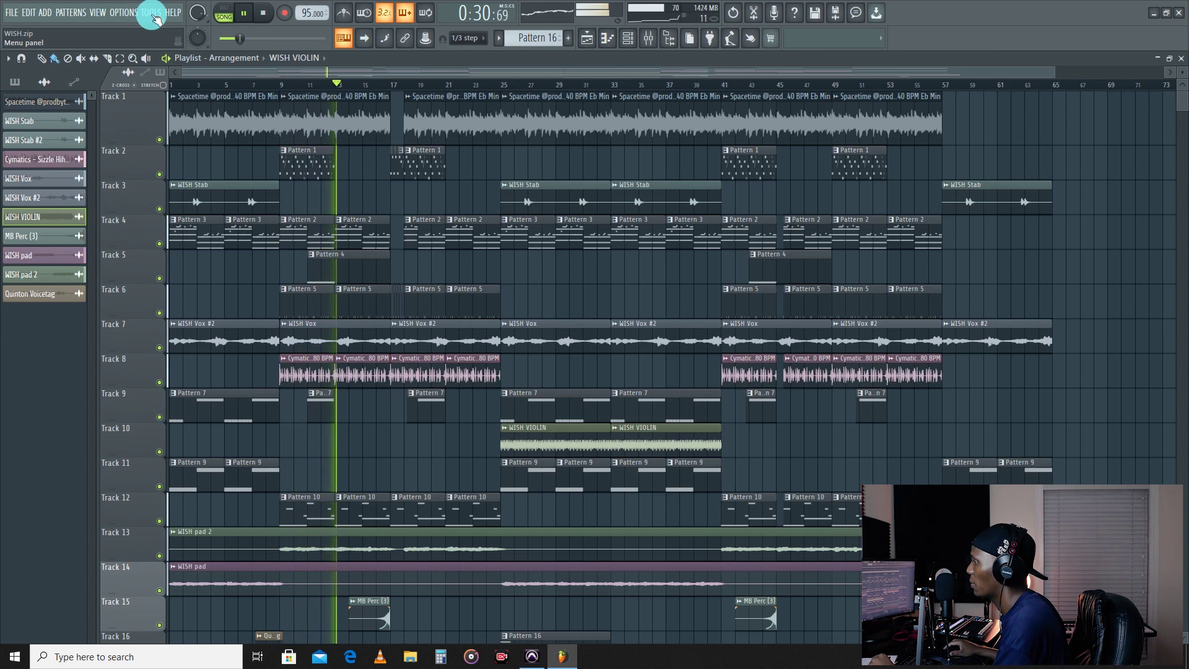
pyautogui.click(153, 13)
pyautogui.moveTo(186, 54)
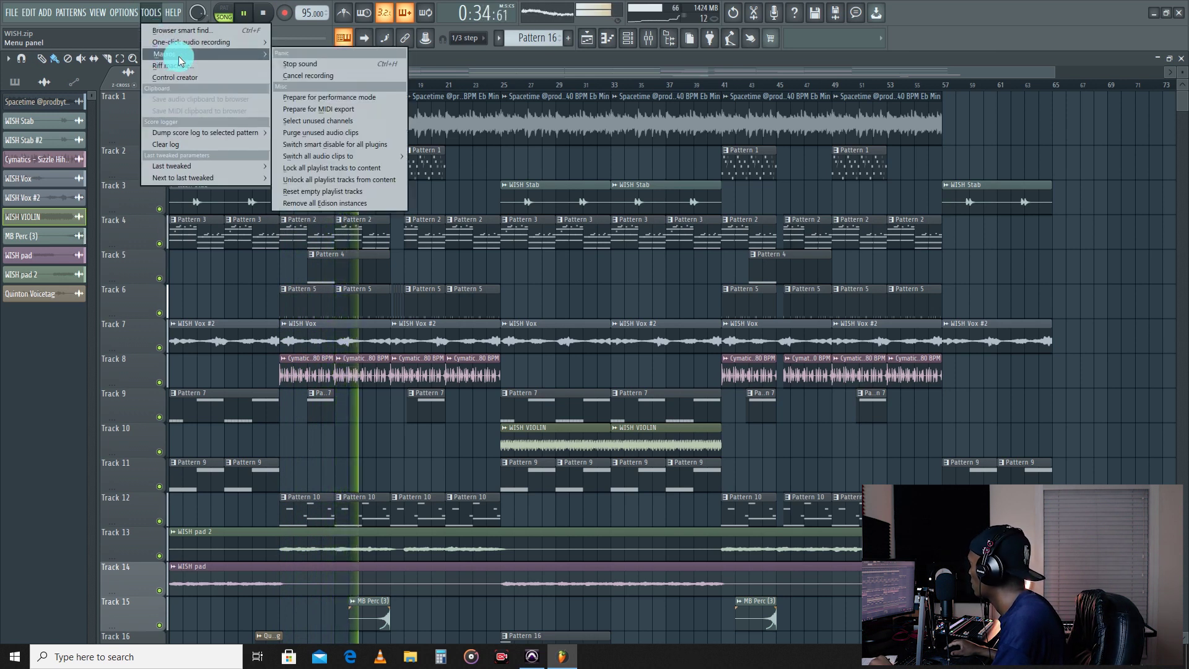
pyautogui.click(327, 145)
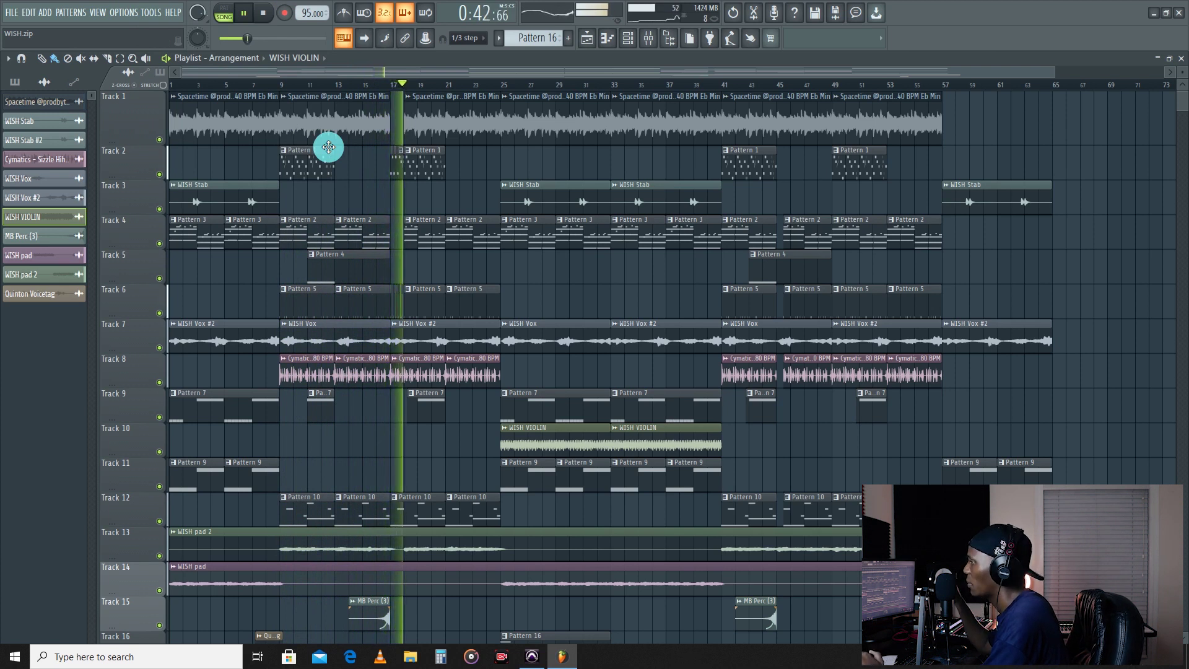
pyautogui.press('space')
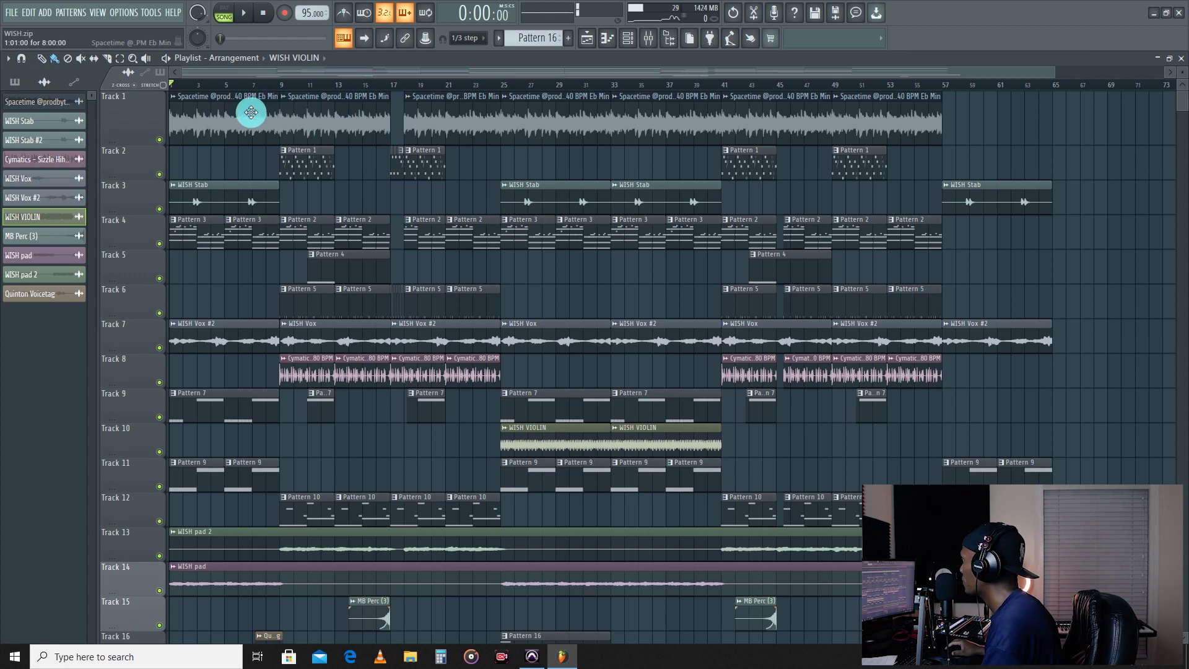
# - Solo Track 1 so all other arrangement tracks are muted
pyautogui.rightClick(160, 142)
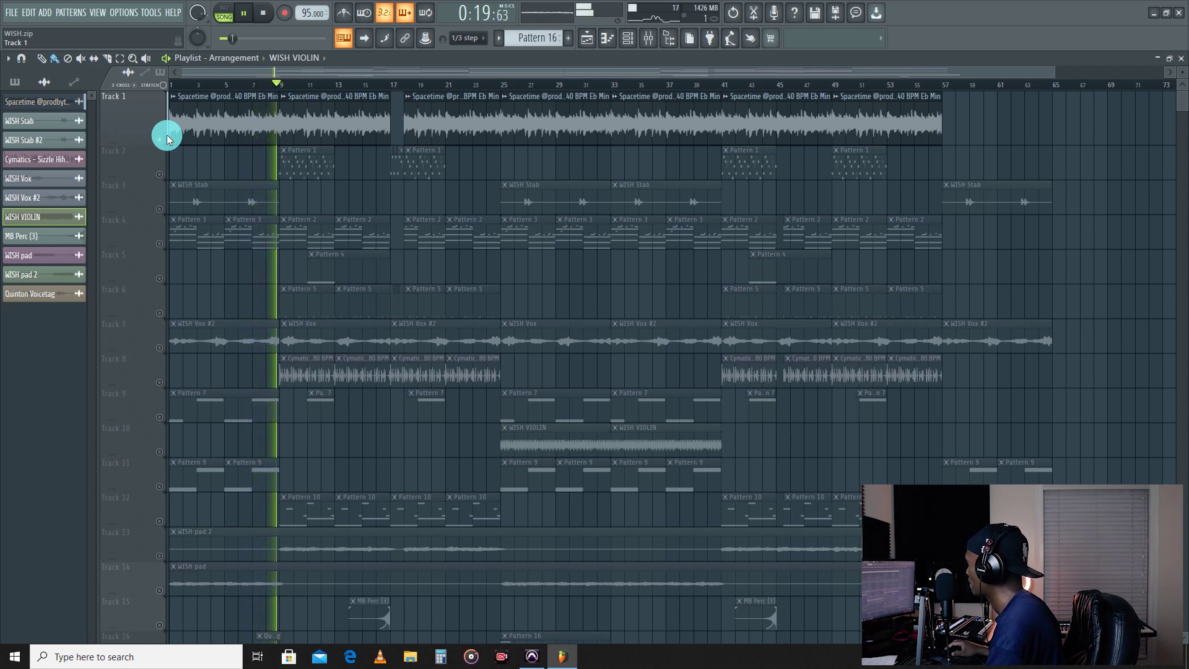
# - Stop playback, unmute Track 3's WISH Stab and Track 4's clips, and show the Pattern 3 list
pyautogui.press('space')
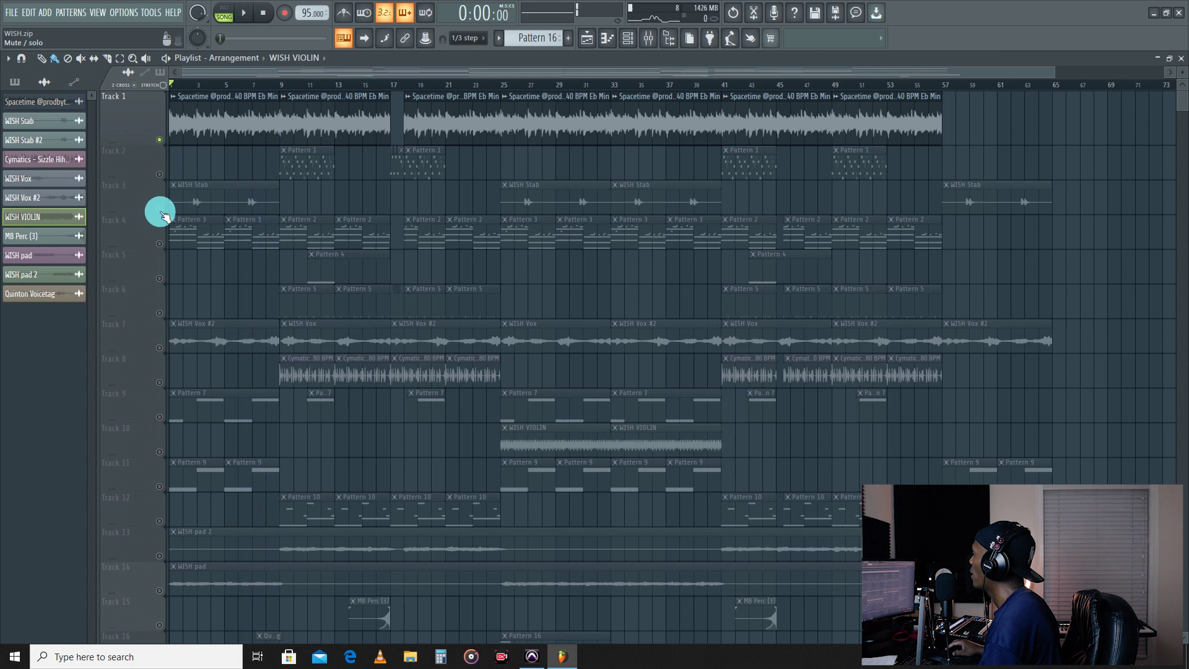
pyautogui.click(160, 210)
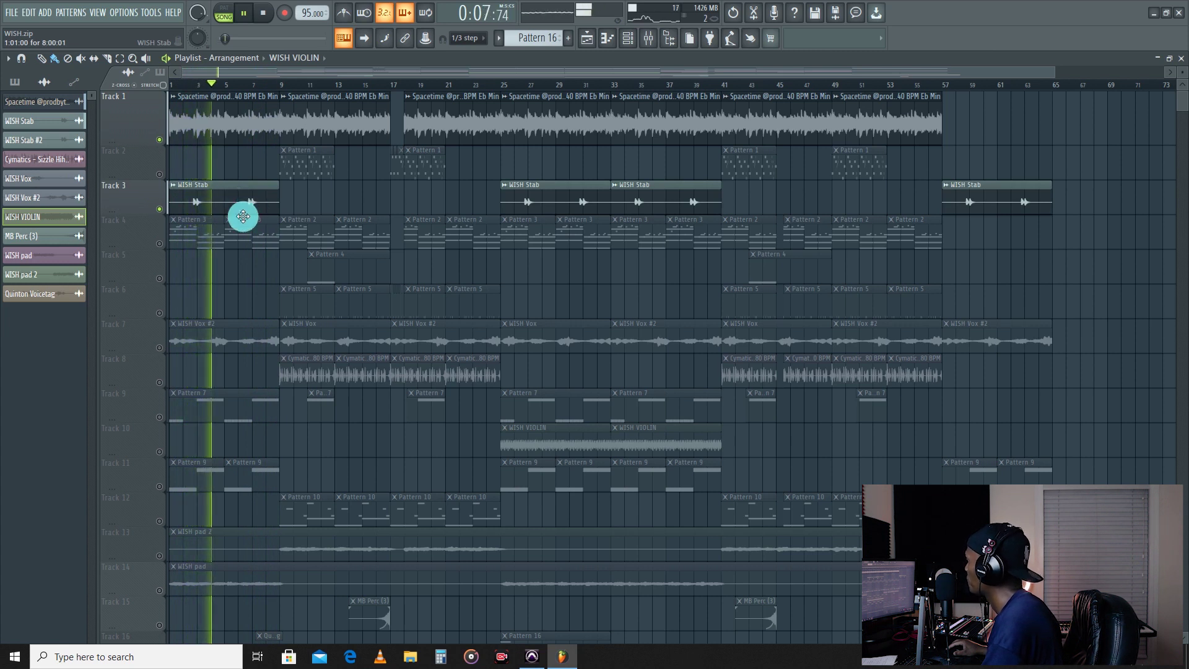
pyautogui.click(161, 243)
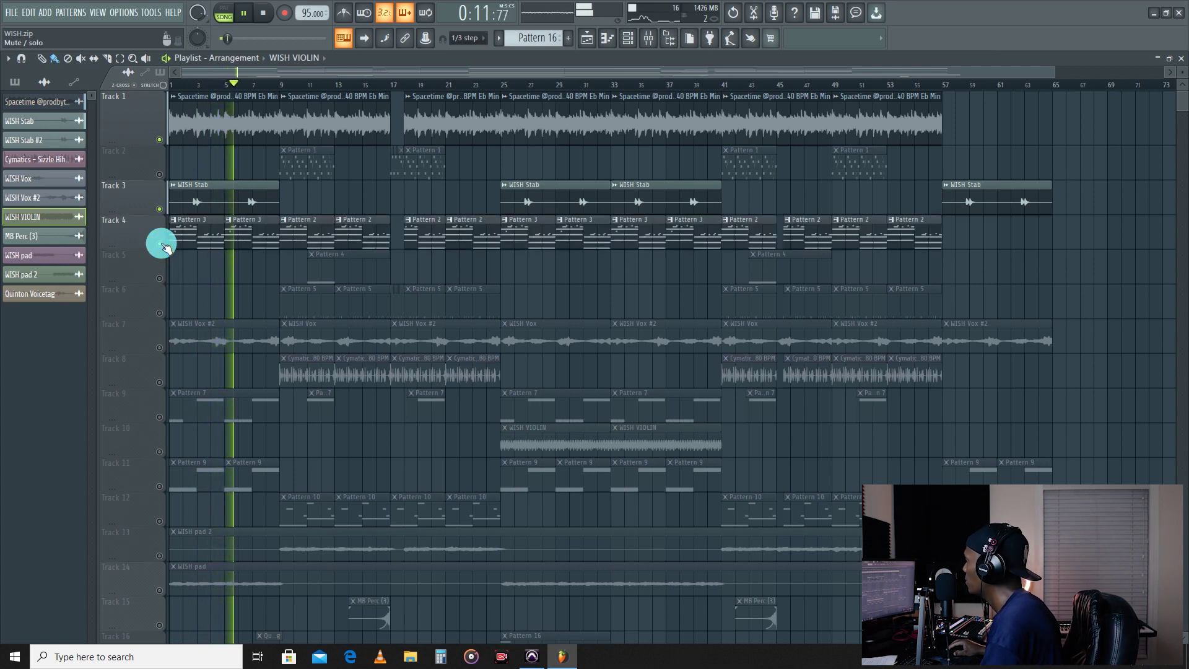
pyautogui.click(247, 236)
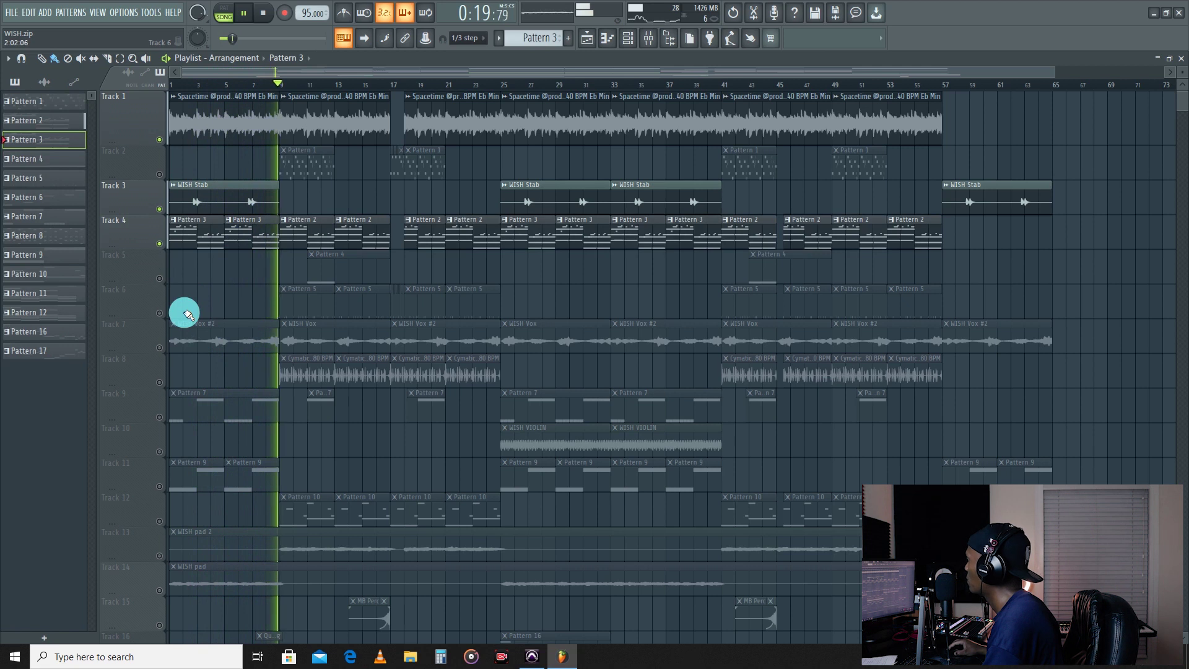
# - Unmute Track 7 (WISH Vox), Track 9 (Pattern 7) and Track 11 (Pattern 9), checking Pattern 7's instruments
pyautogui.press('space')
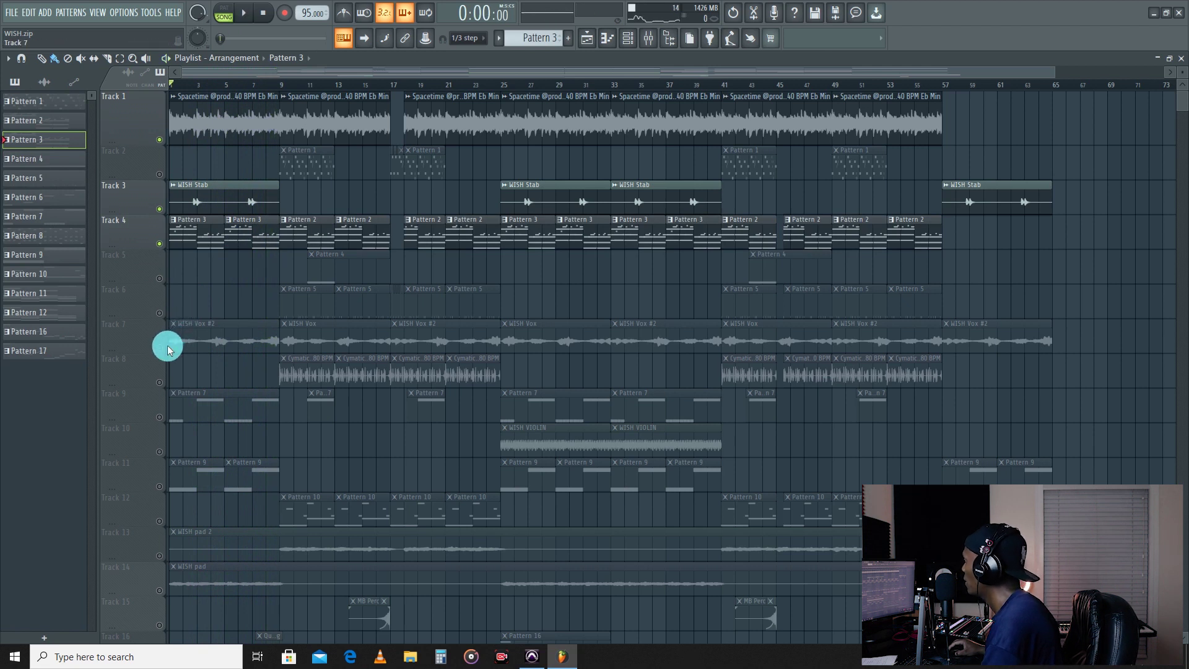
pyautogui.click(164, 348)
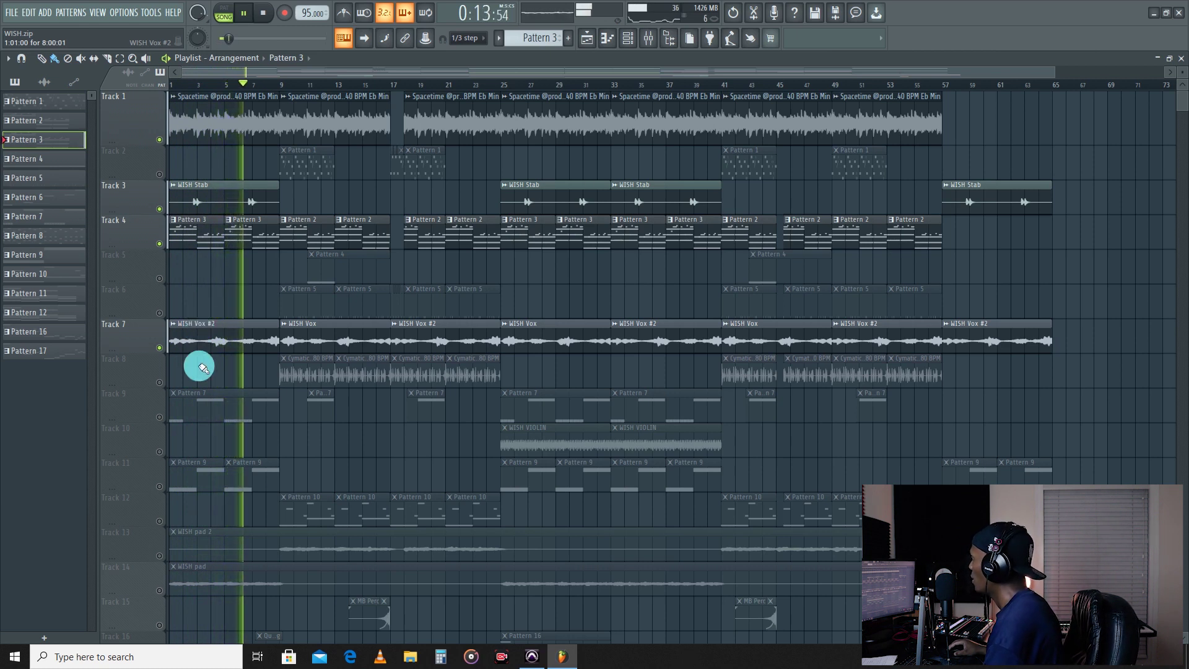
pyautogui.press('space')
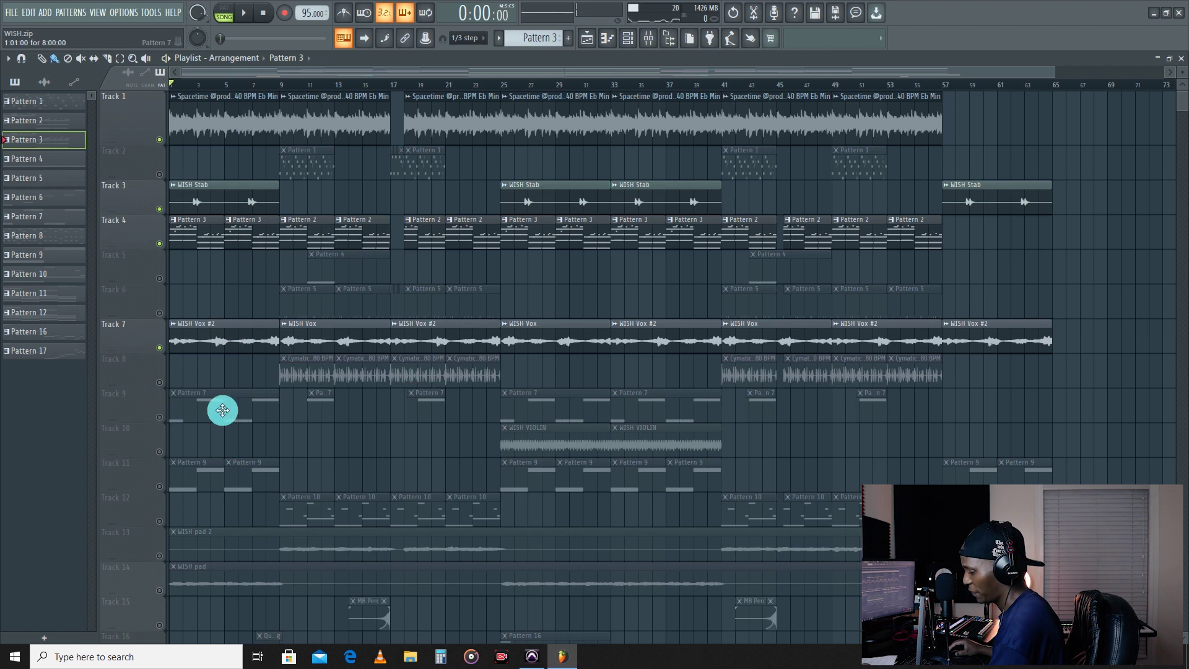
pyautogui.click(160, 418)
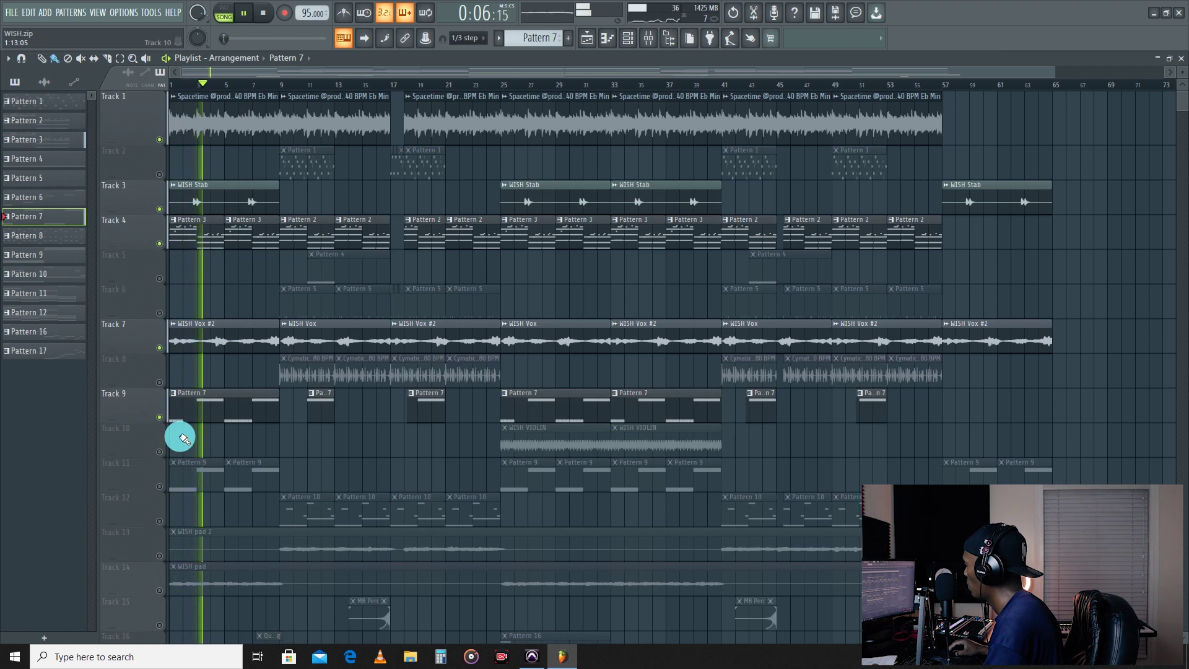
pyautogui.doubleClick(192, 417)
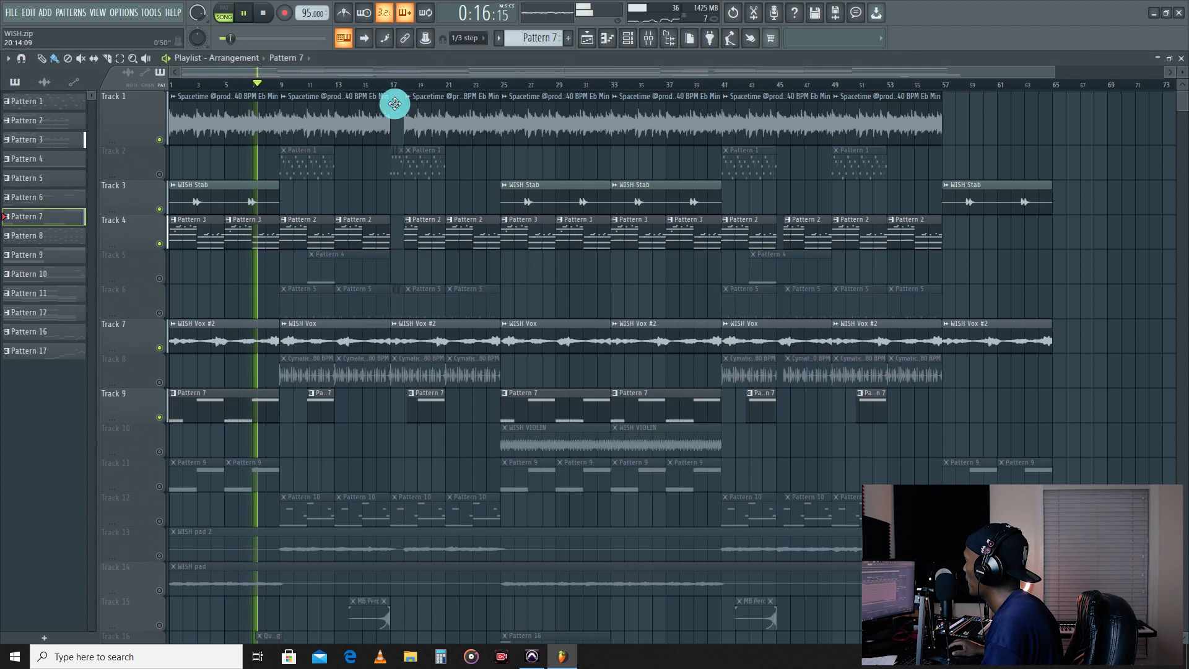
pyautogui.press('space')
pyautogui.click(161, 485)
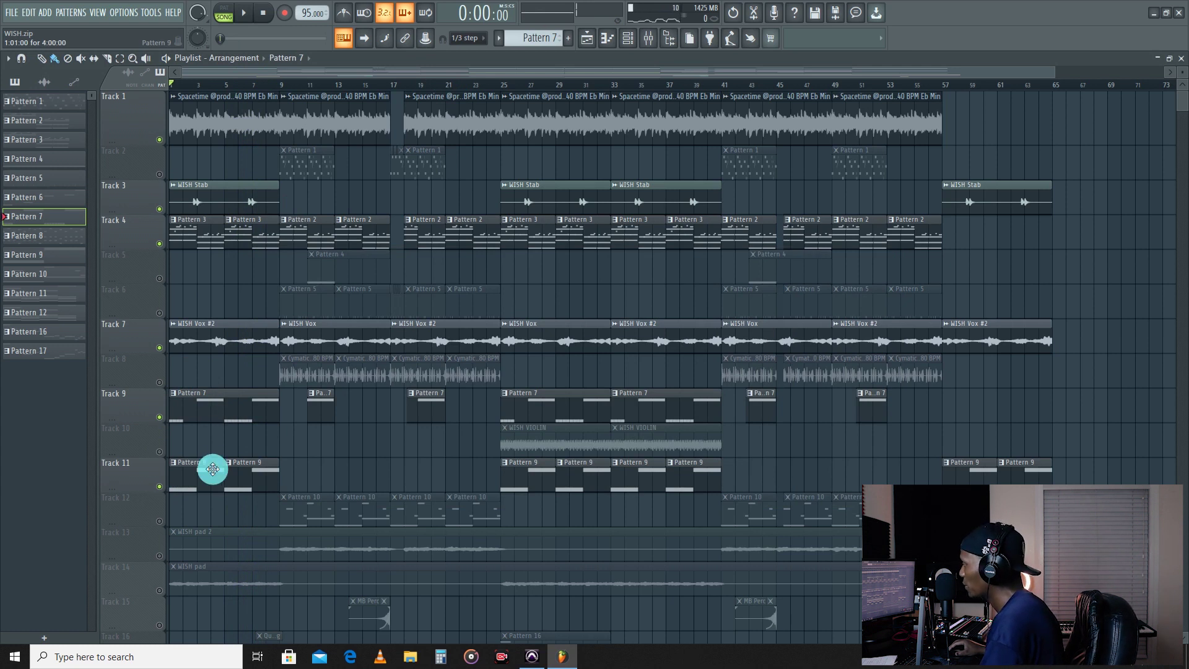
pyautogui.doubleClick(215, 479)
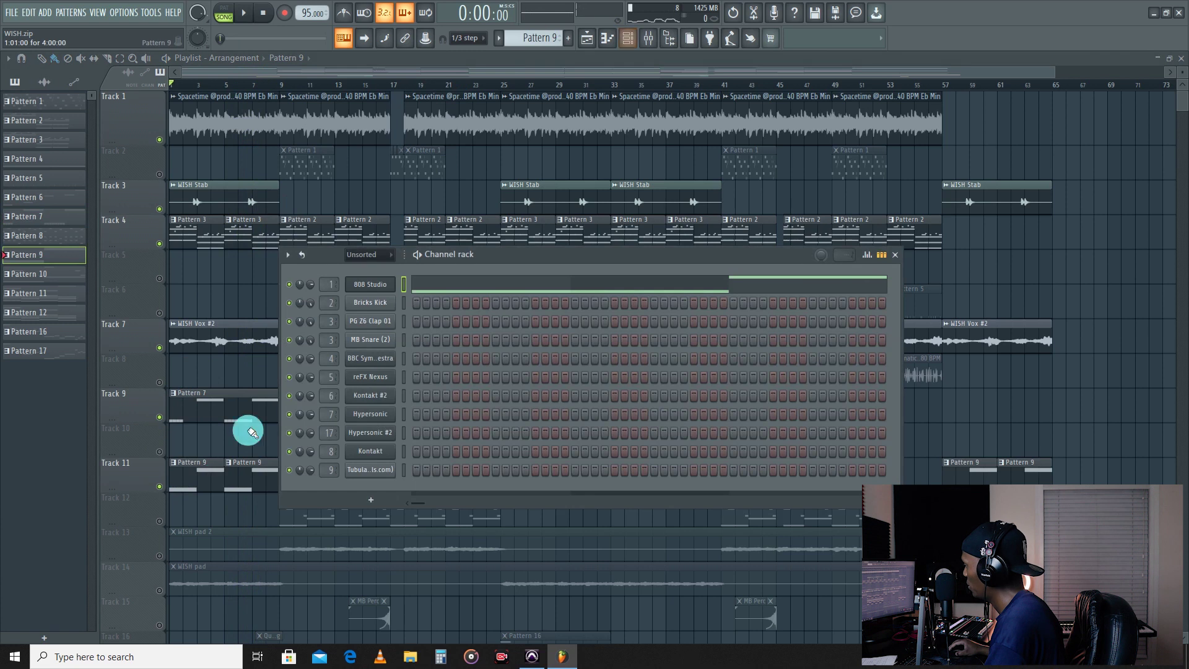
pyautogui.click(370, 284)
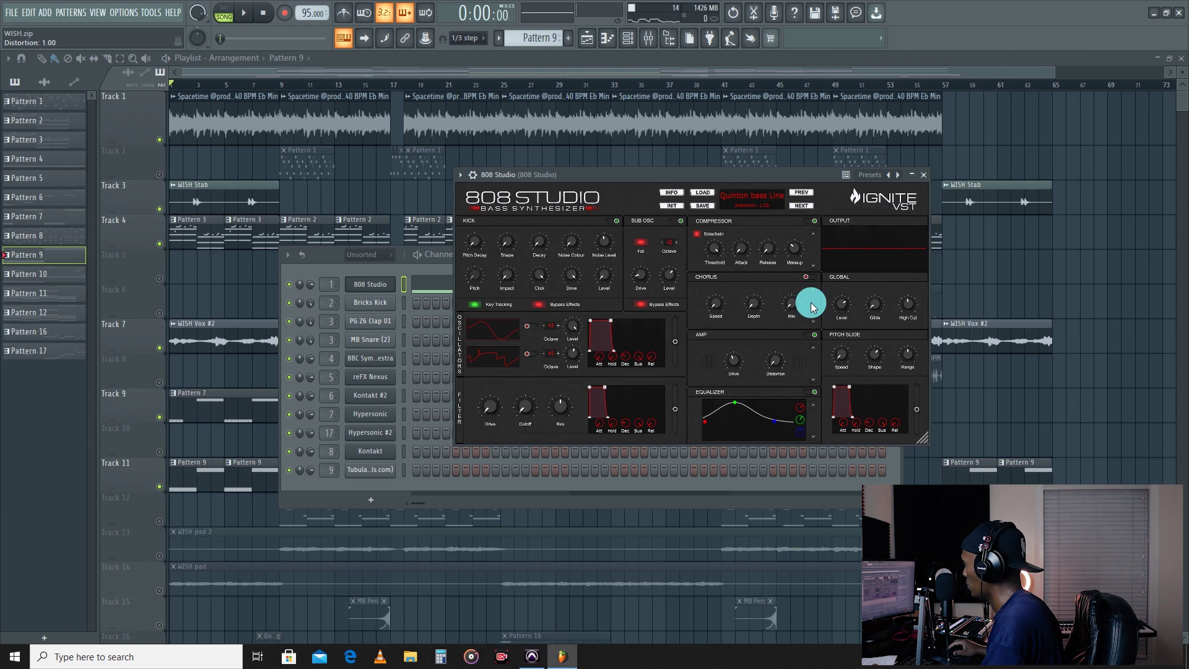
pyautogui.click(923, 175)
pyautogui.press('F6')
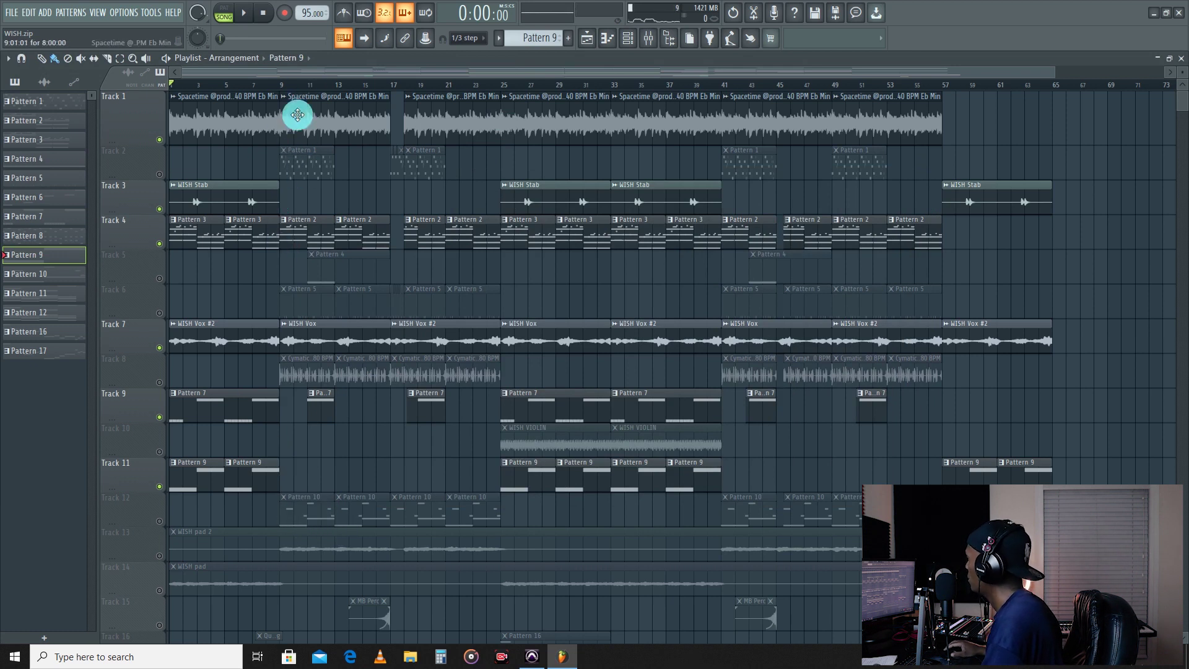
# - Select Pattern 1, unmute Track 2's Pattern 1 clips, and start the song
pyautogui.click(308, 168)
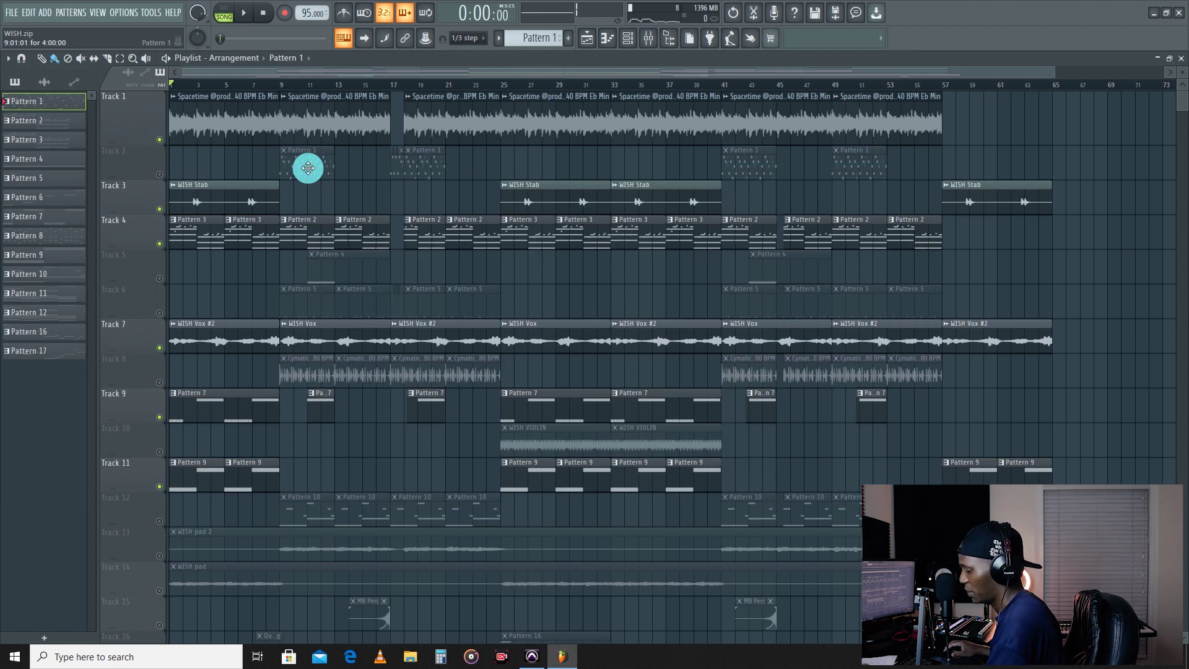
pyautogui.click(158, 174)
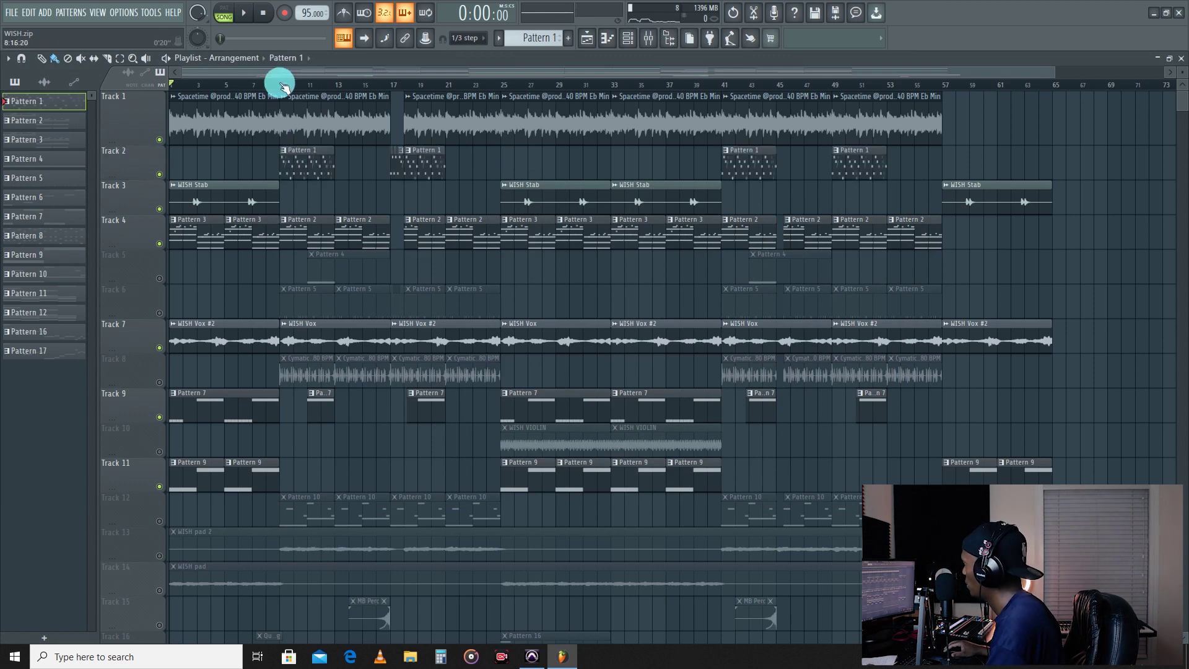
pyautogui.press('space')
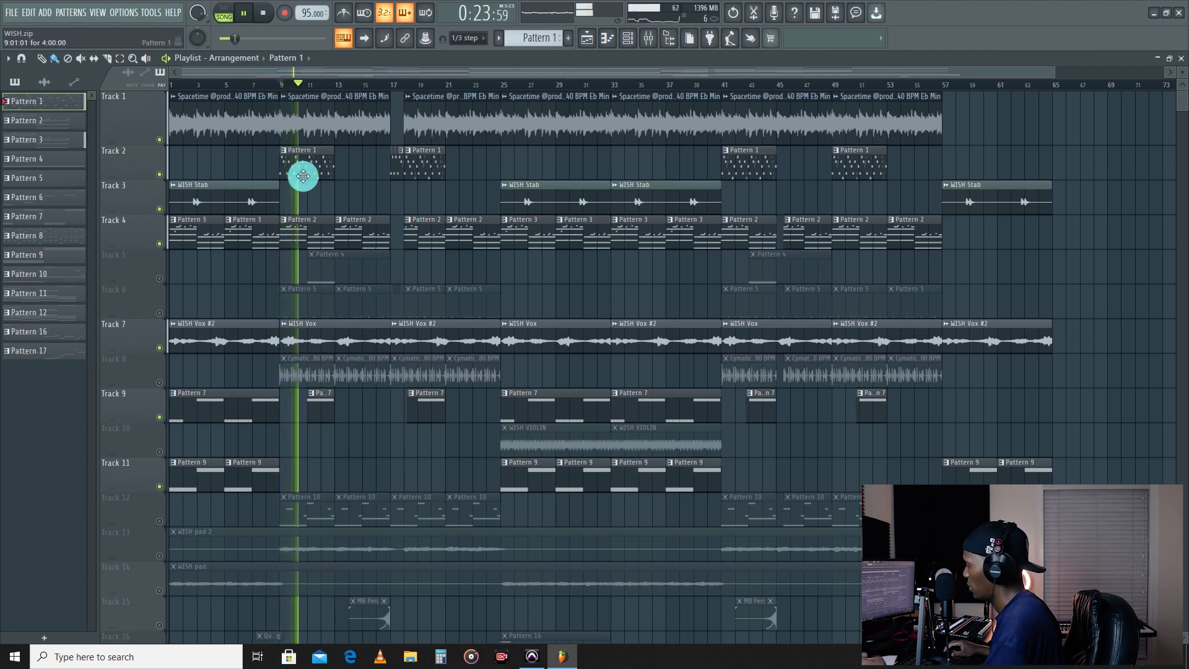
# - View the Kontakt harp instrument, close the Channel Rack, and stop at bar 9
pyautogui.press('F6')
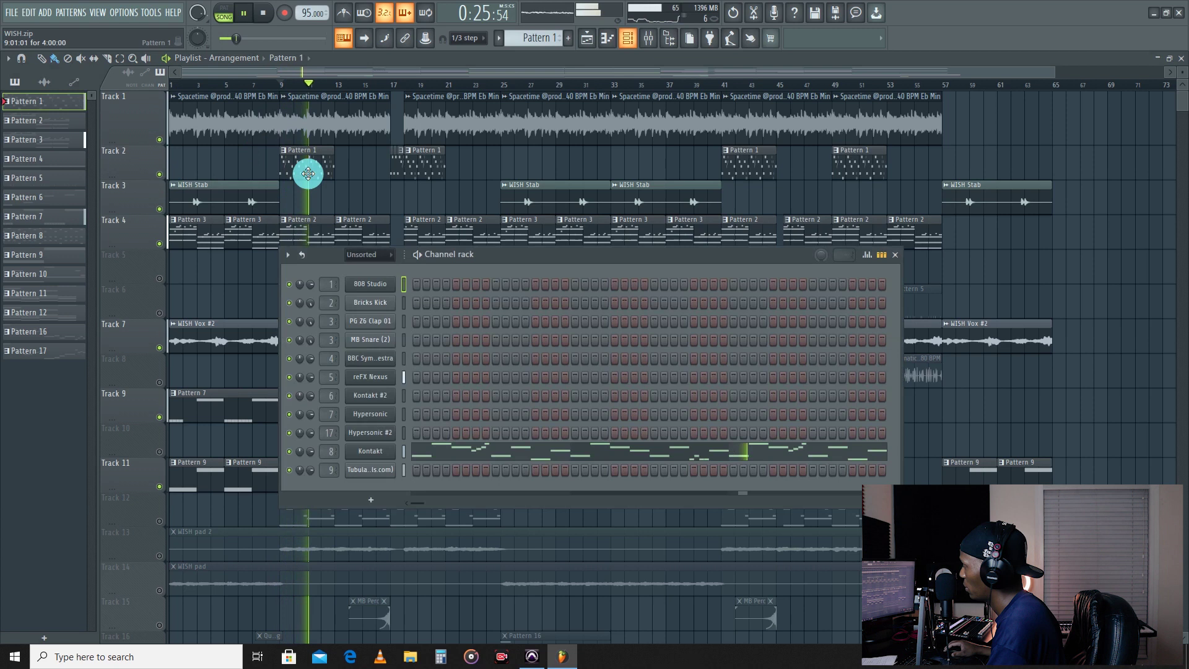
pyautogui.click(372, 453)
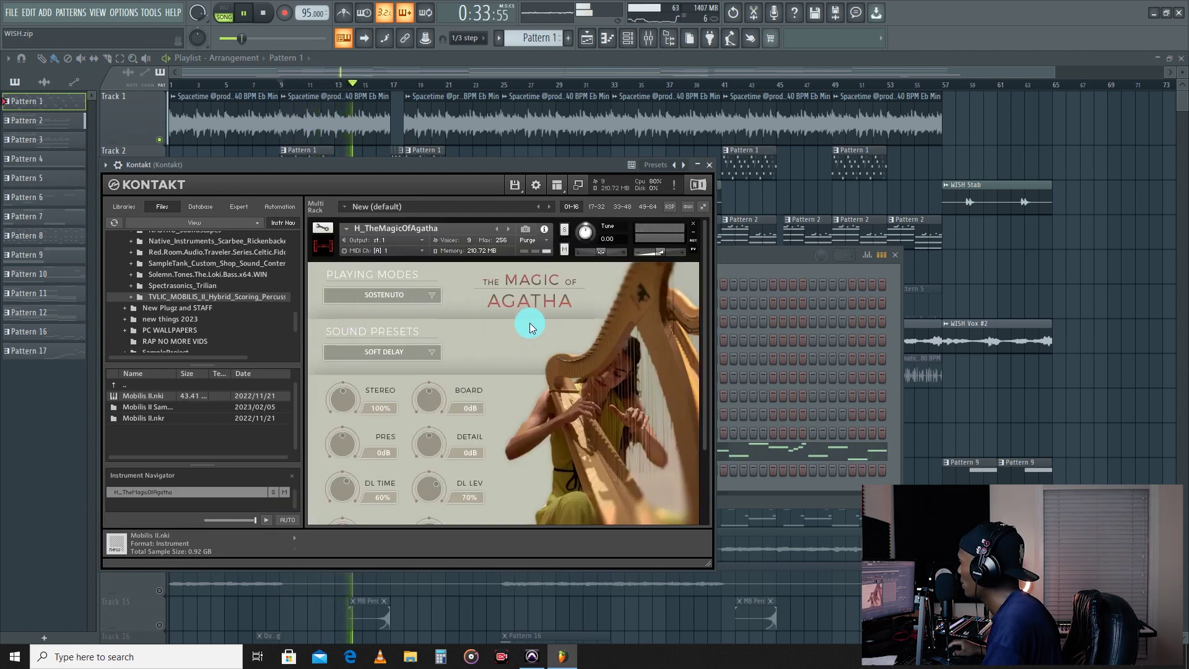
pyautogui.click(709, 166)
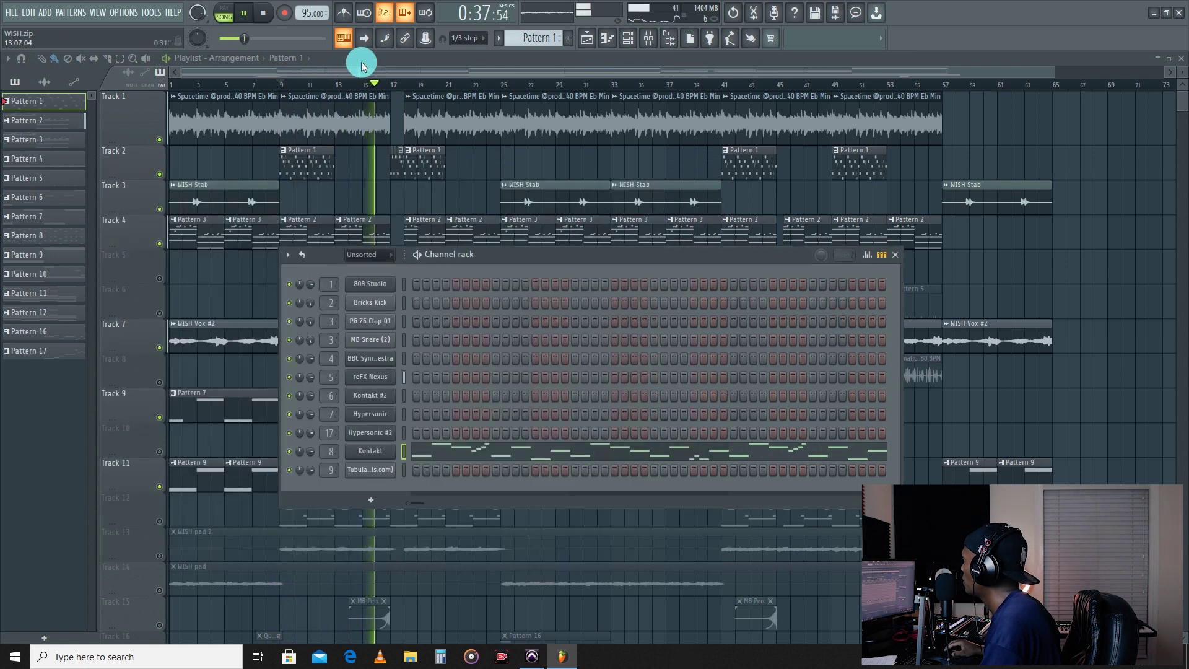
pyautogui.press('F6')
pyautogui.press('space')
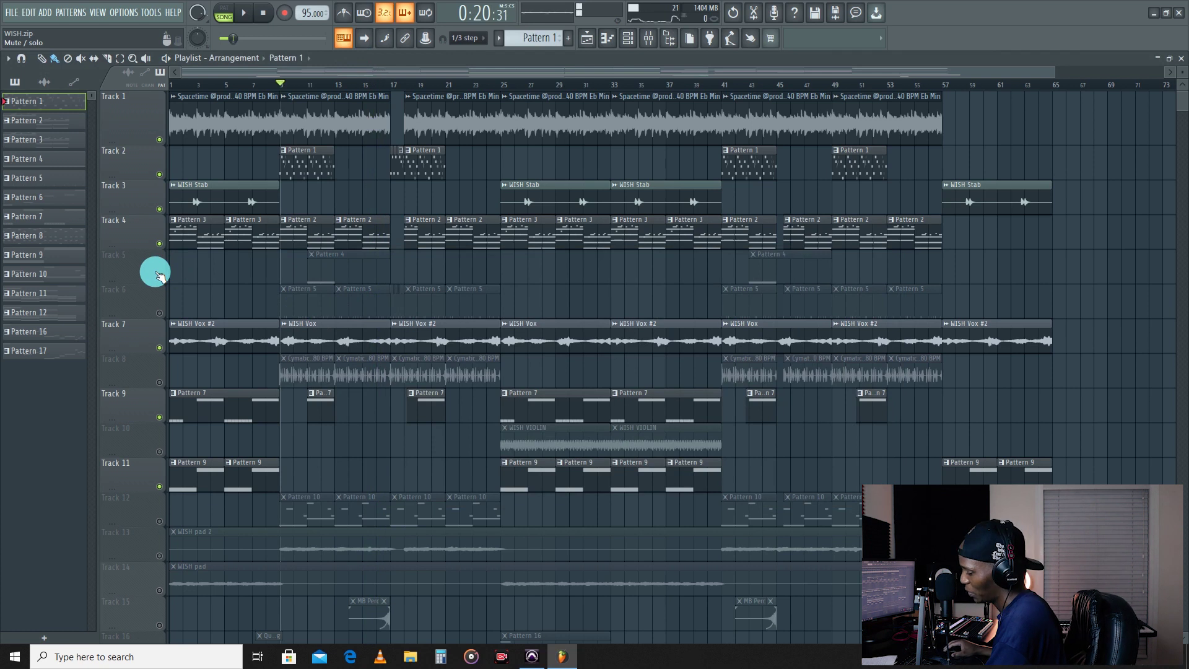
# - Select Pattern 5, unmute Track 6, and play the beat with its channels shown, then stop
pyautogui.click(298, 301)
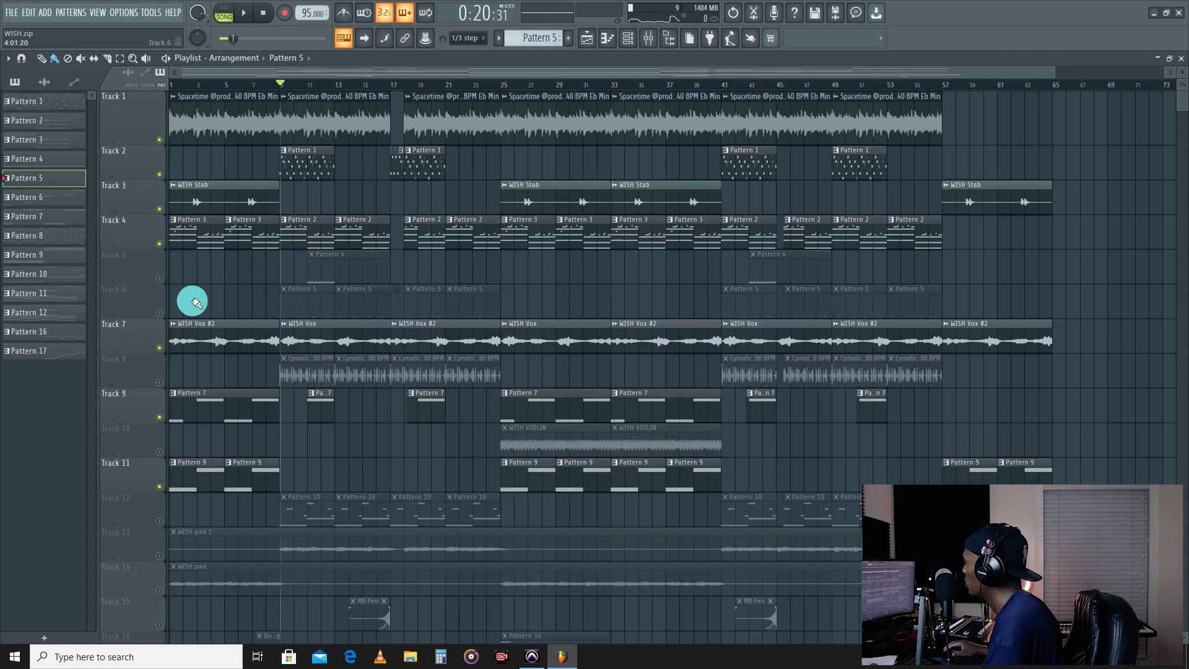
pyautogui.click(160, 316)
pyautogui.press('F6')
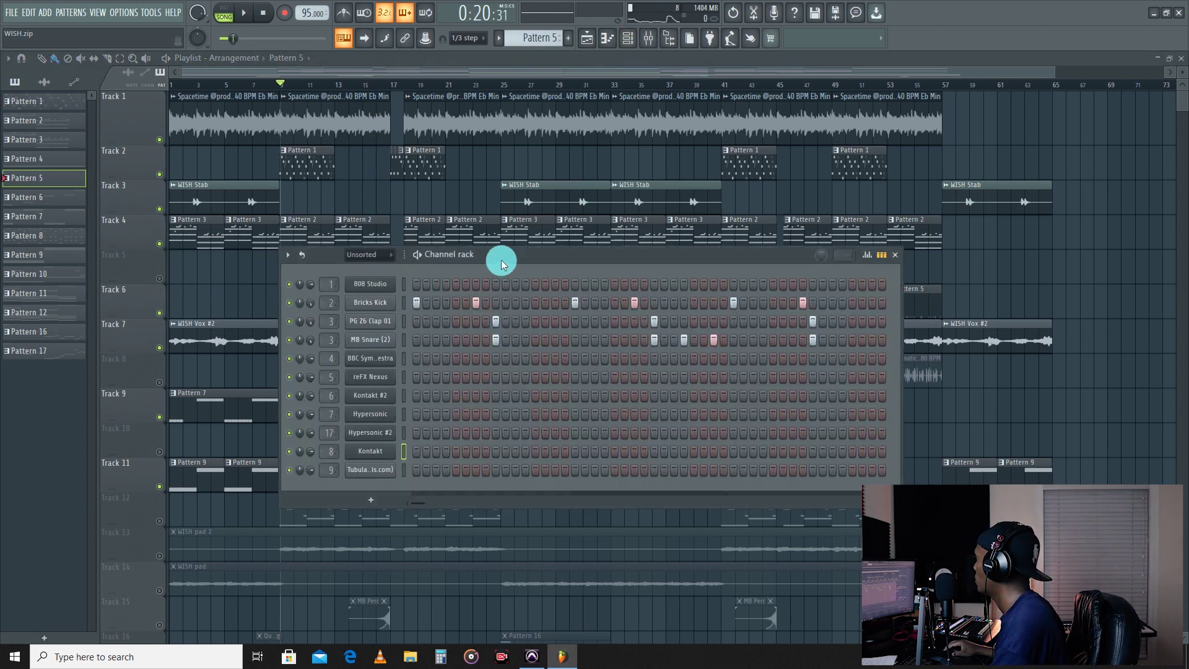
pyautogui.press('space')
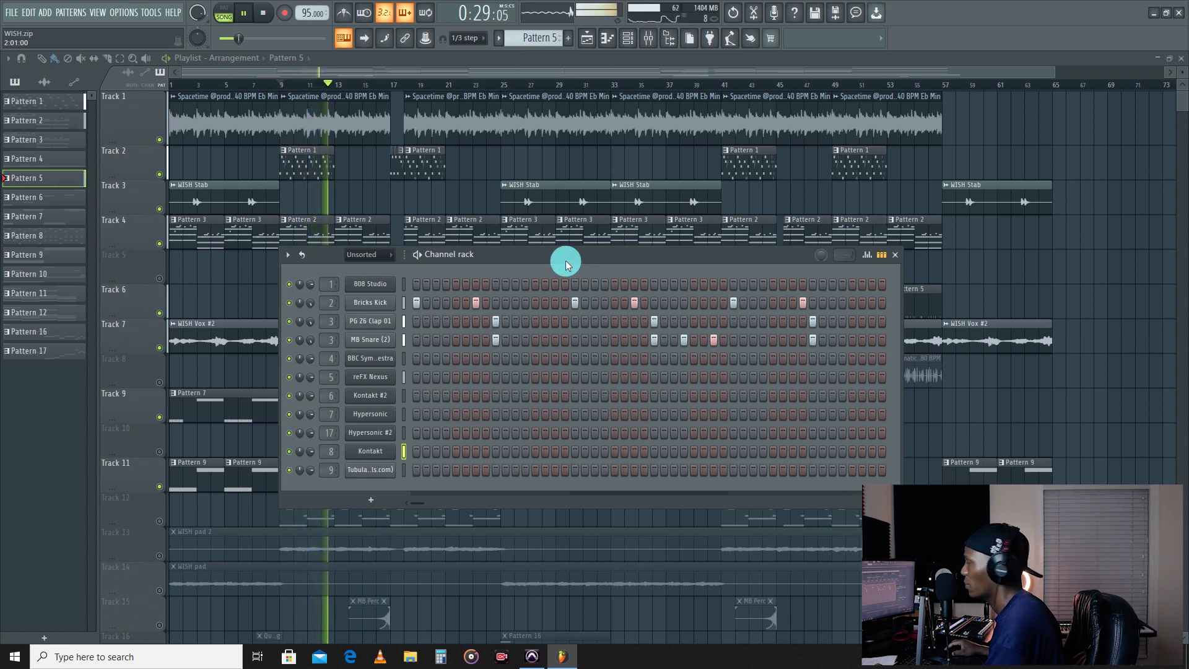
pyautogui.click(447, 61)
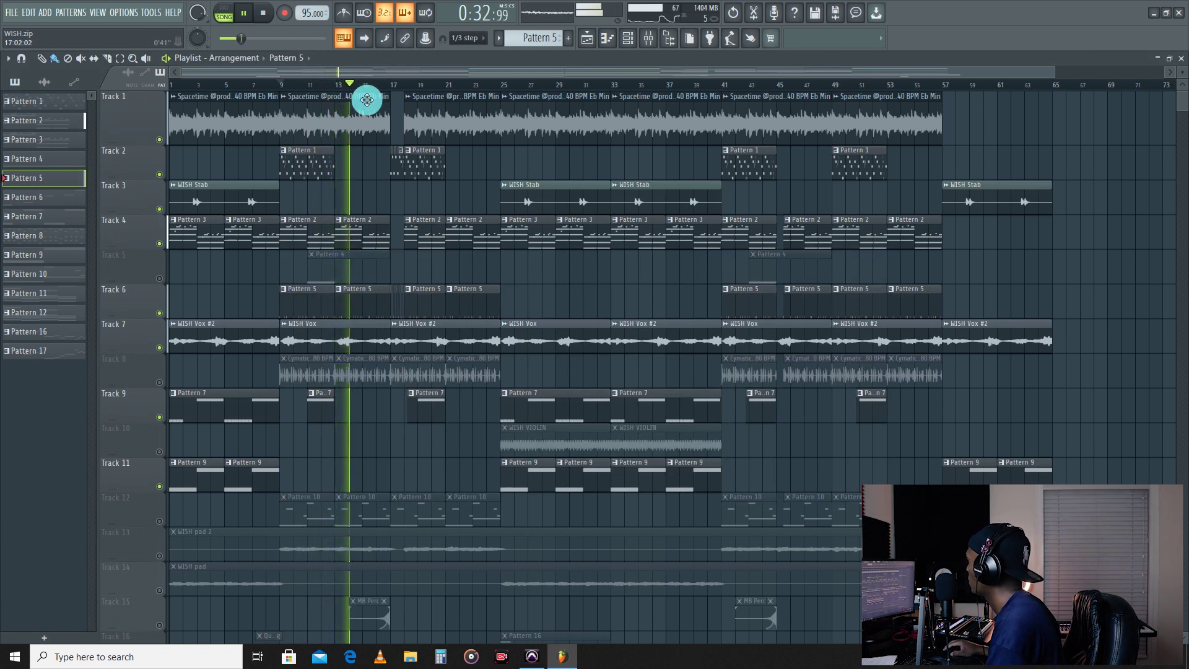
pyautogui.press('space')
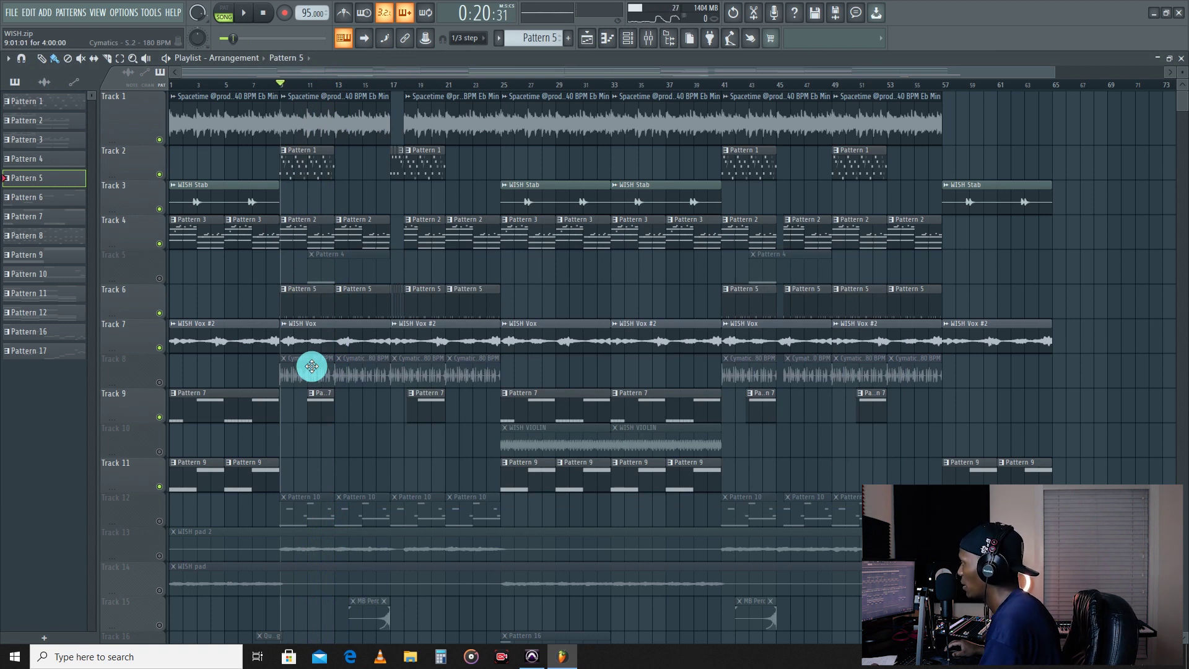
# - Unmute Track 8's Cymatic clips and Track 5's Pattern 4 clips, playing from bar 9
pyautogui.click(161, 382)
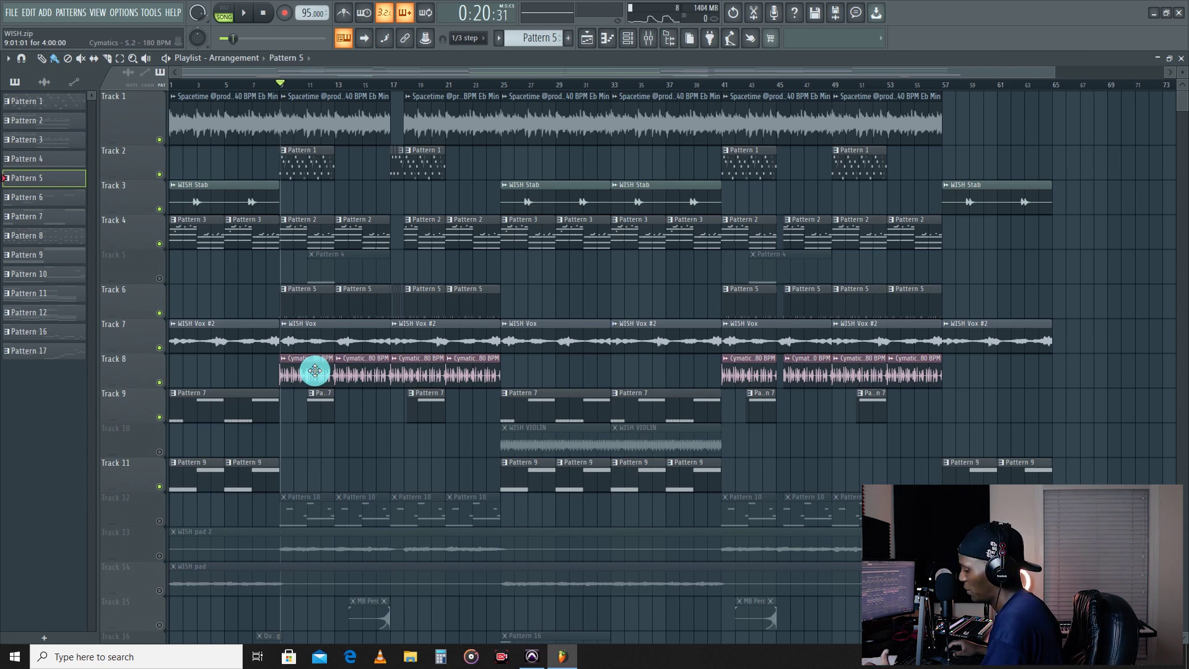
pyautogui.press('space')
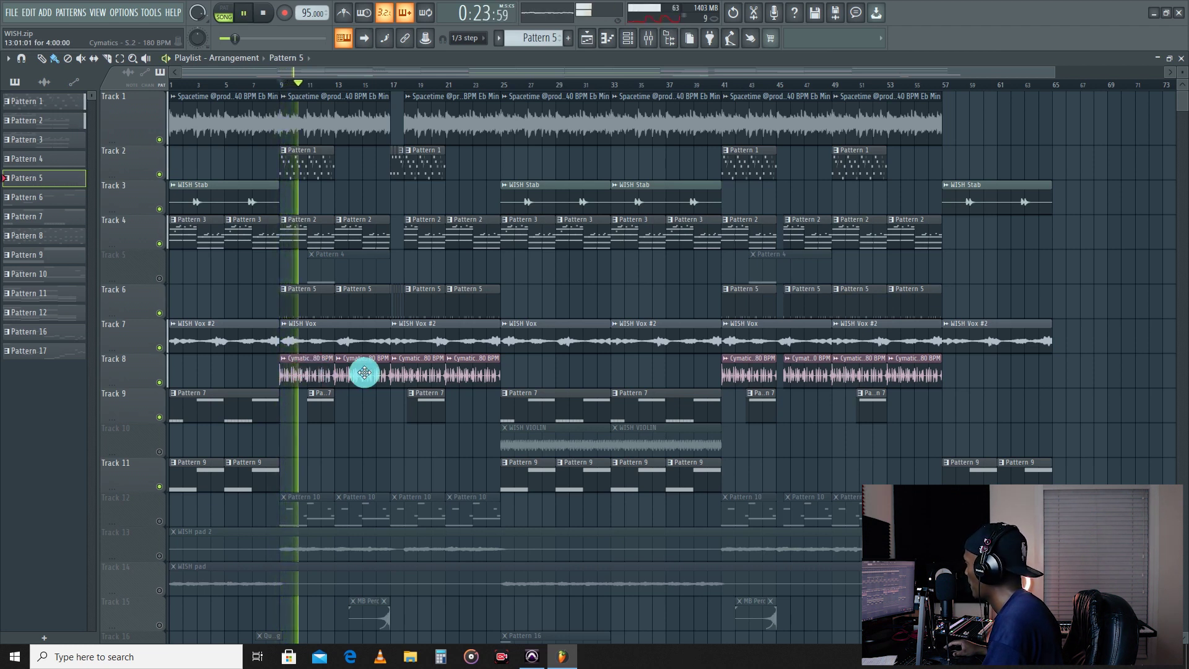
pyautogui.click(160, 279)
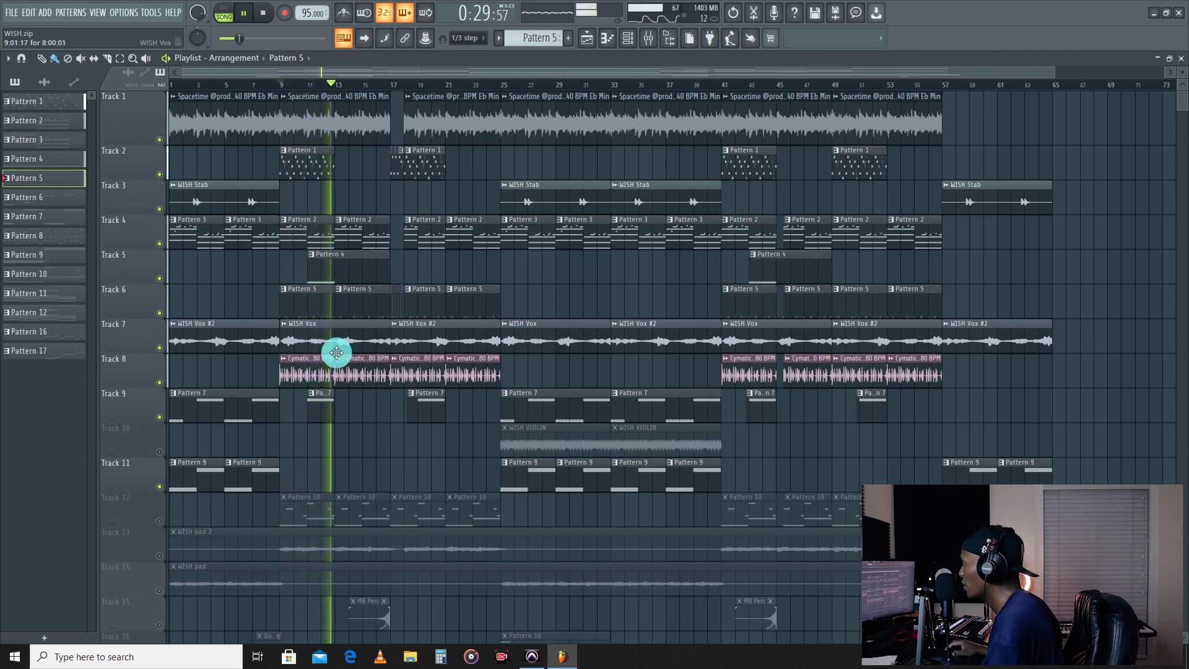
pyautogui.scroll(-1, 335, 350)
pyautogui.scroll(-2, 331, 347)
pyautogui.scroll(-1, 325, 338)
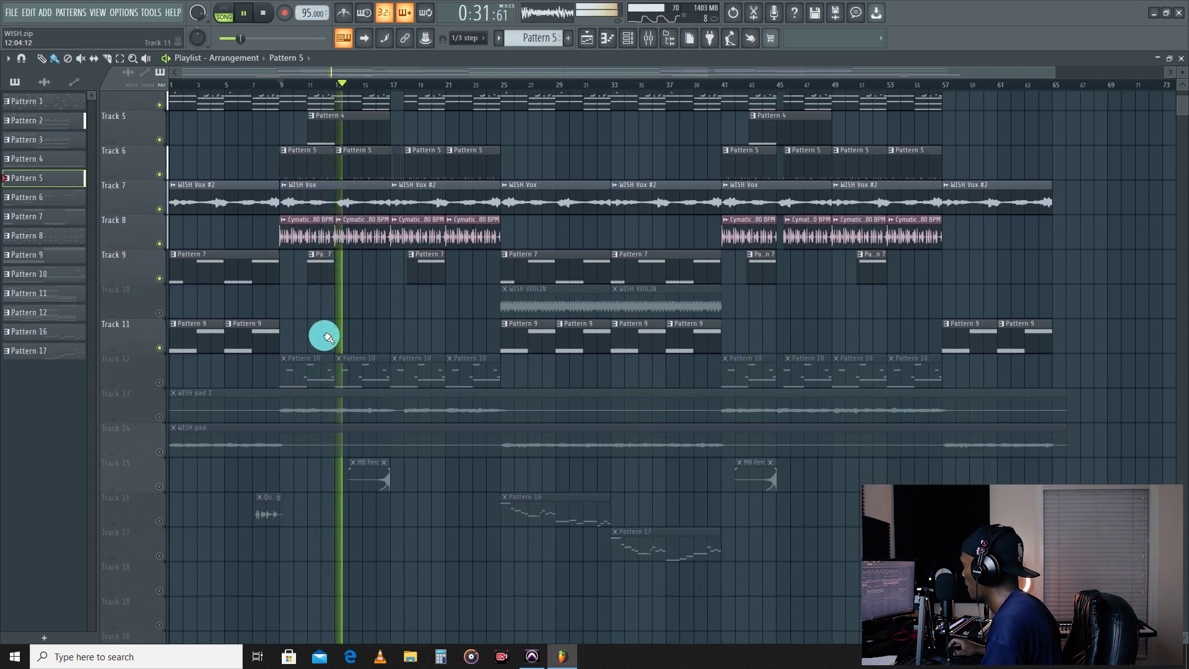
# - Stop the beat, unmute Track 12's Pattern 10 clips, and play again from bar 9
pyautogui.press('space')
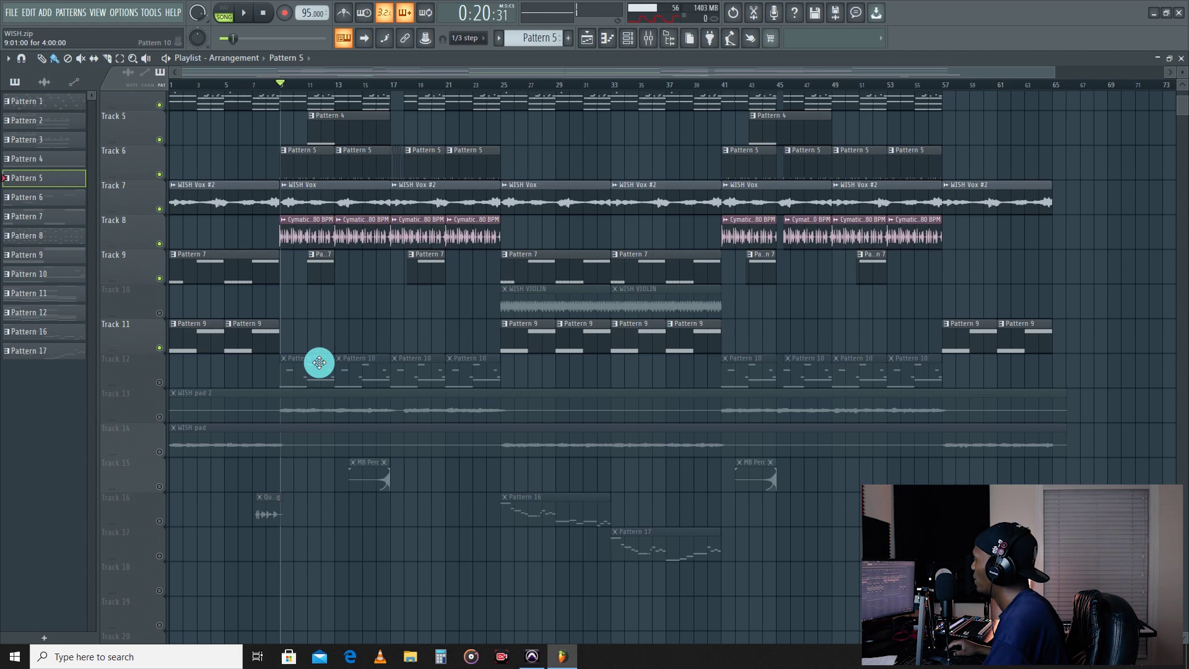
pyautogui.click(159, 383)
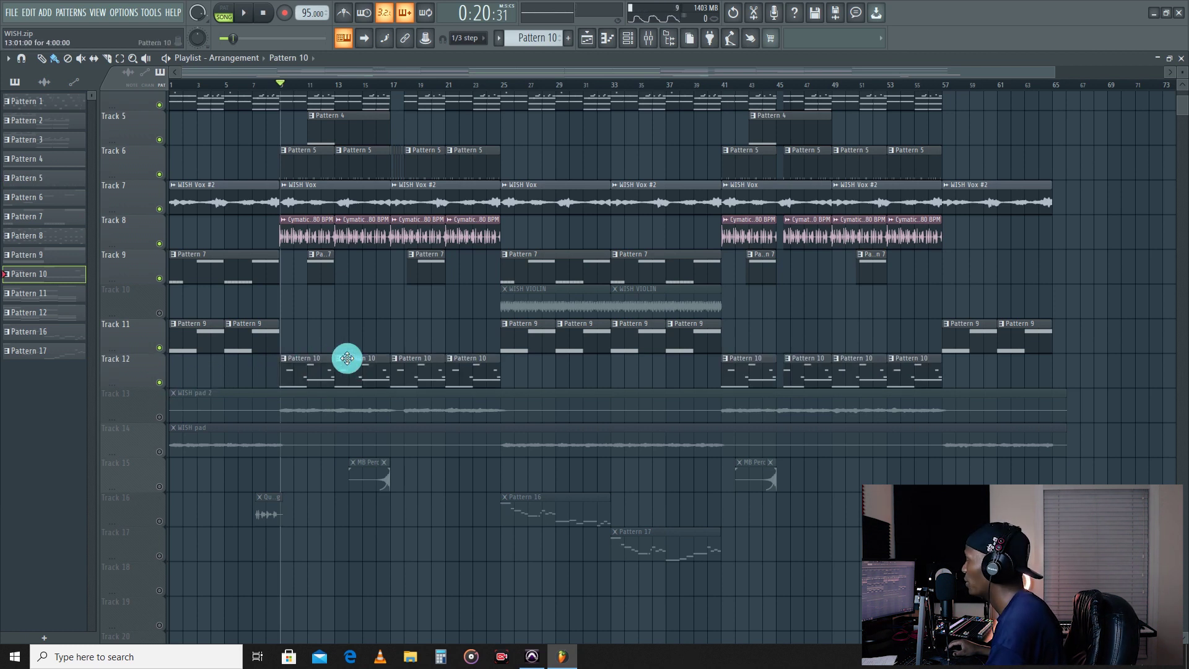
pyautogui.press('space')
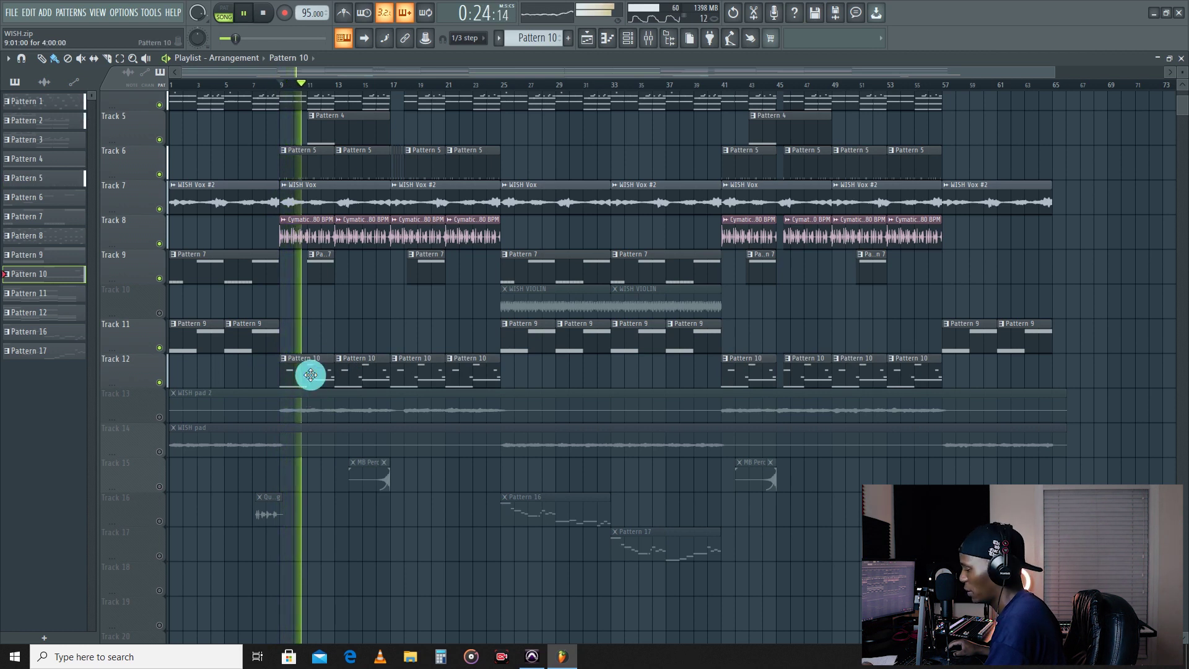
# - View Pattern 10's 808 Studio bass with the Quinton preset, close it, stop, and save
pyautogui.doubleClick(310, 374)
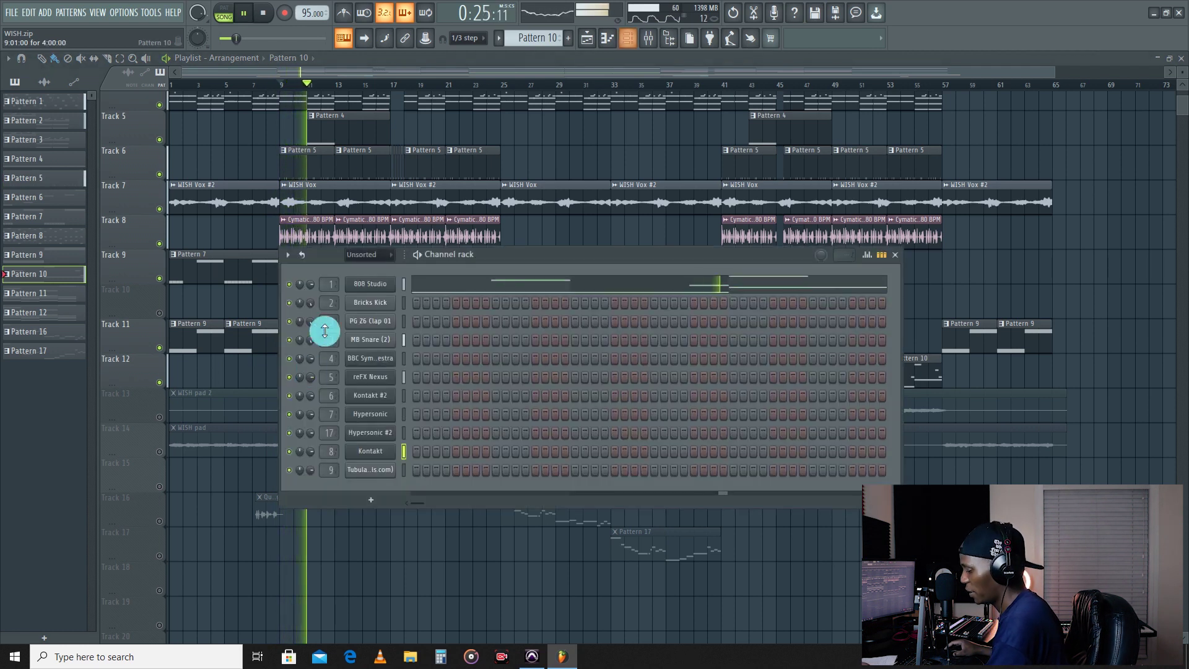
pyautogui.click(372, 286)
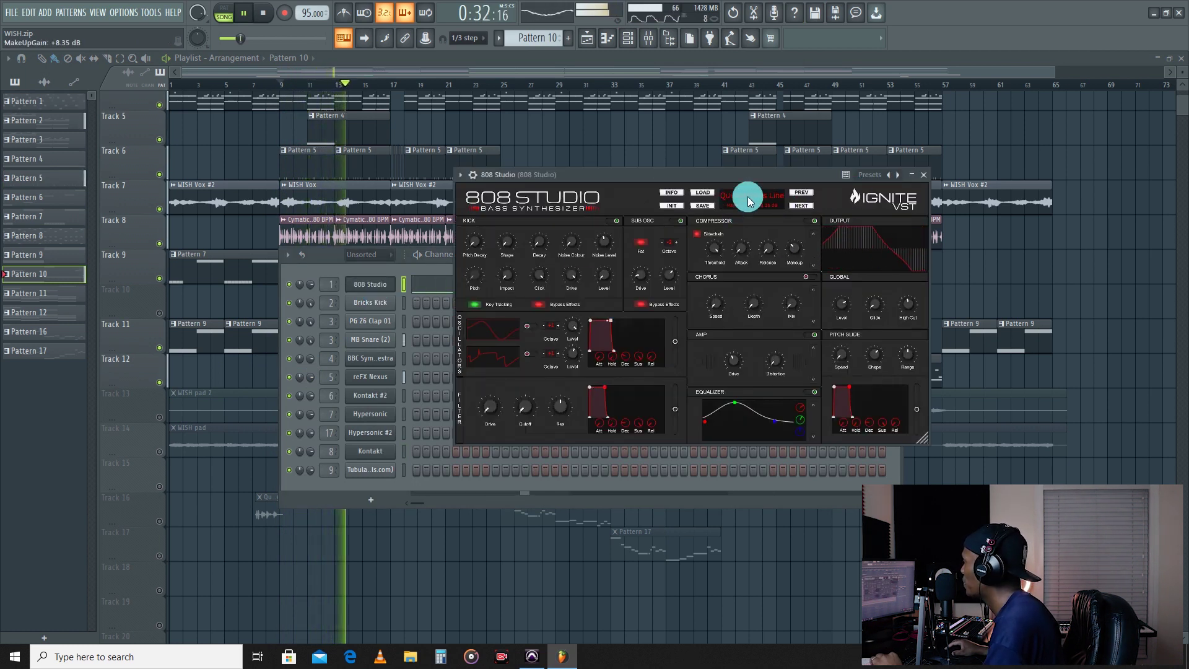
pyautogui.click(922, 175)
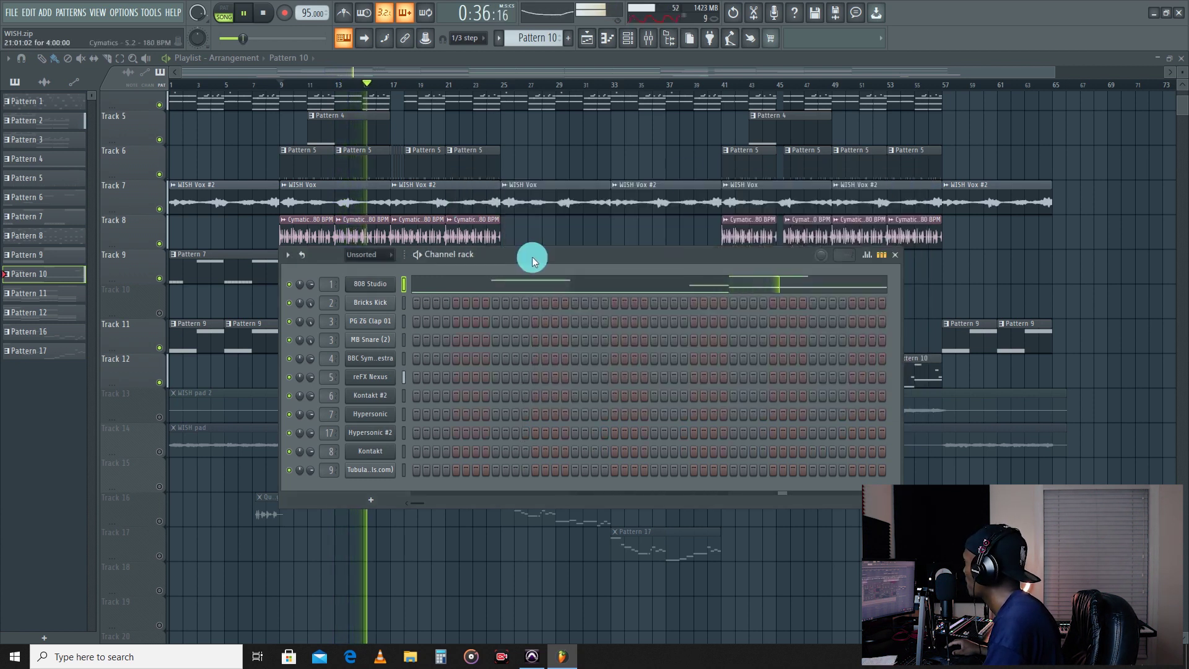
pyautogui.click(376, 63)
pyautogui.press('space')
pyautogui.hotkey('ctrl', 's')
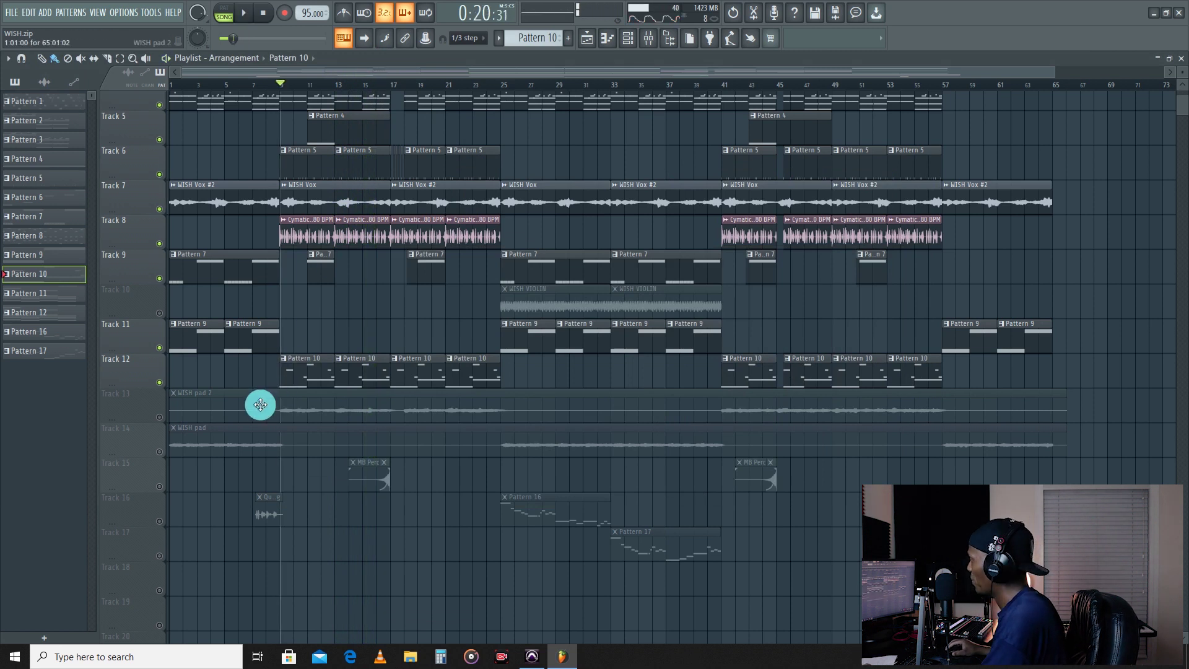
pyautogui.scroll(3, 300, 372)
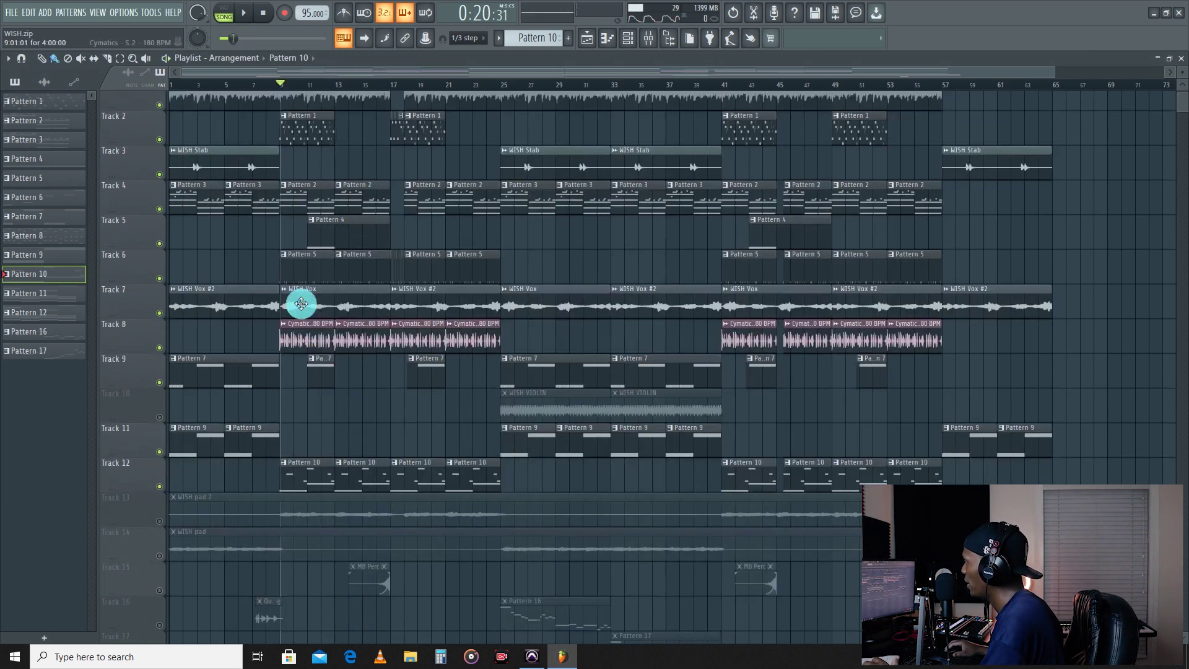
pyautogui.scroll(1, 293, 242)
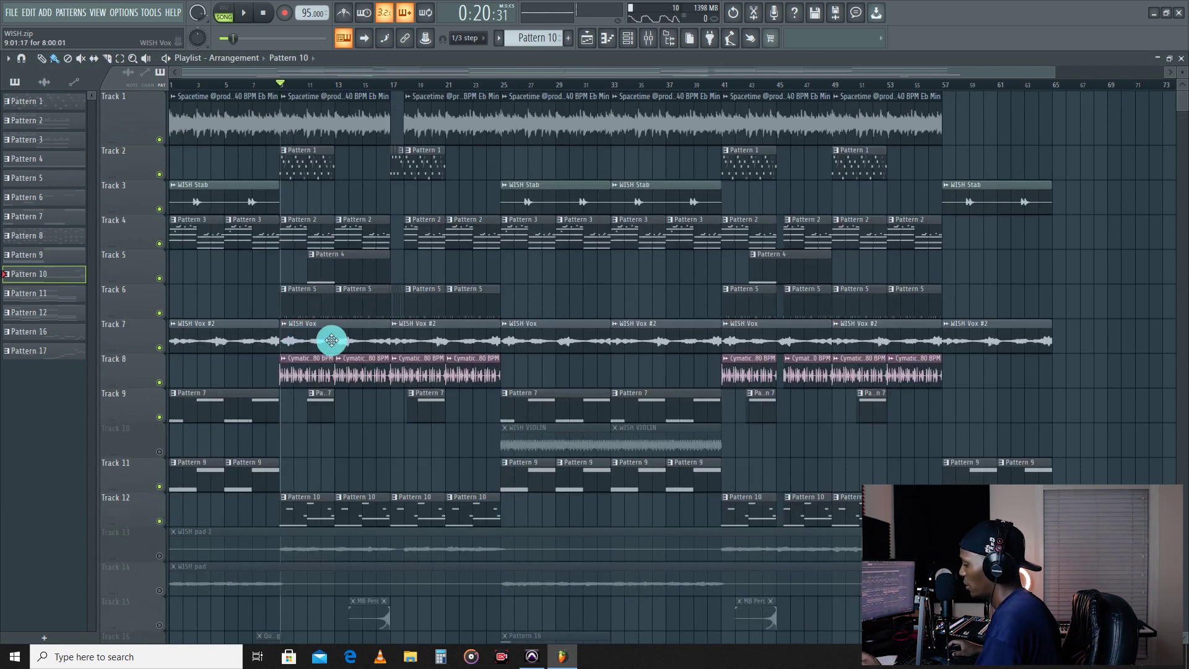
pyautogui.scroll(-1, 332, 340)
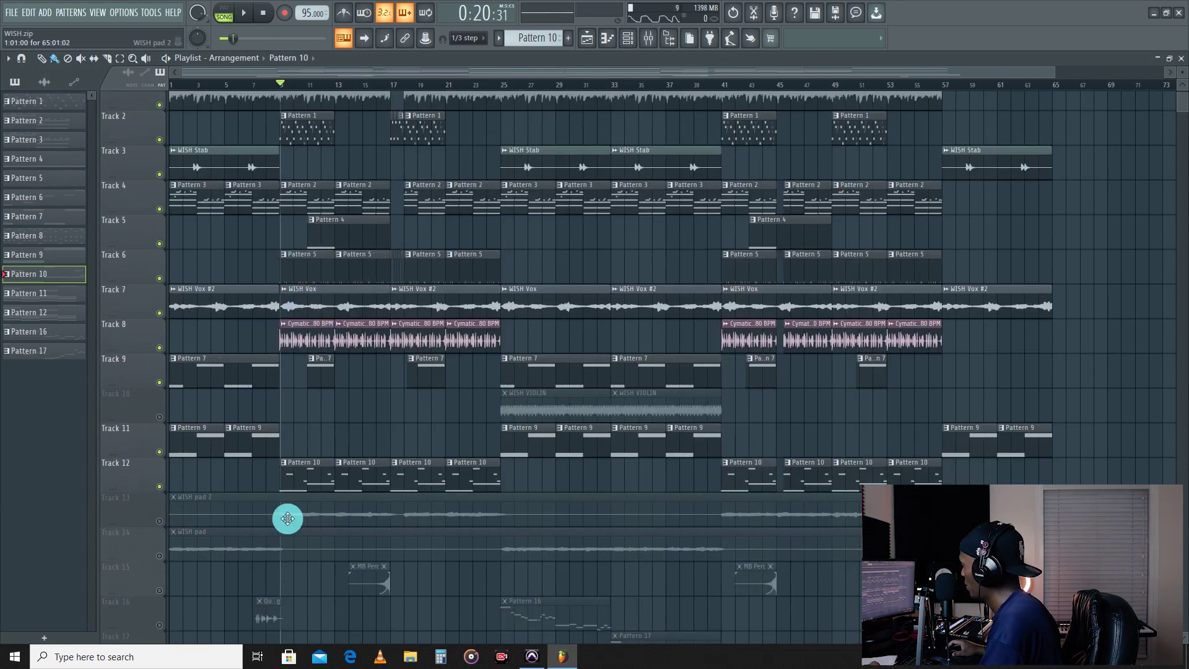
# - Unmute Track 13 (WISH pad 2), play it soloed, then release the solo to hear the full beat
pyautogui.click(161, 521)
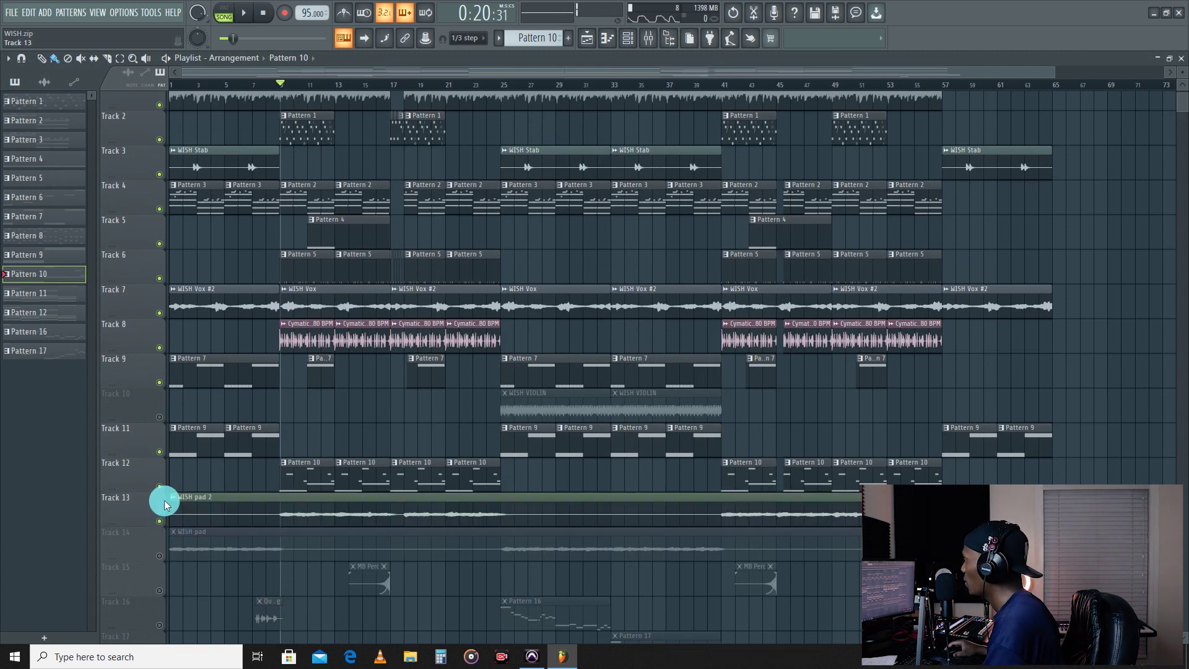
pyautogui.press('space')
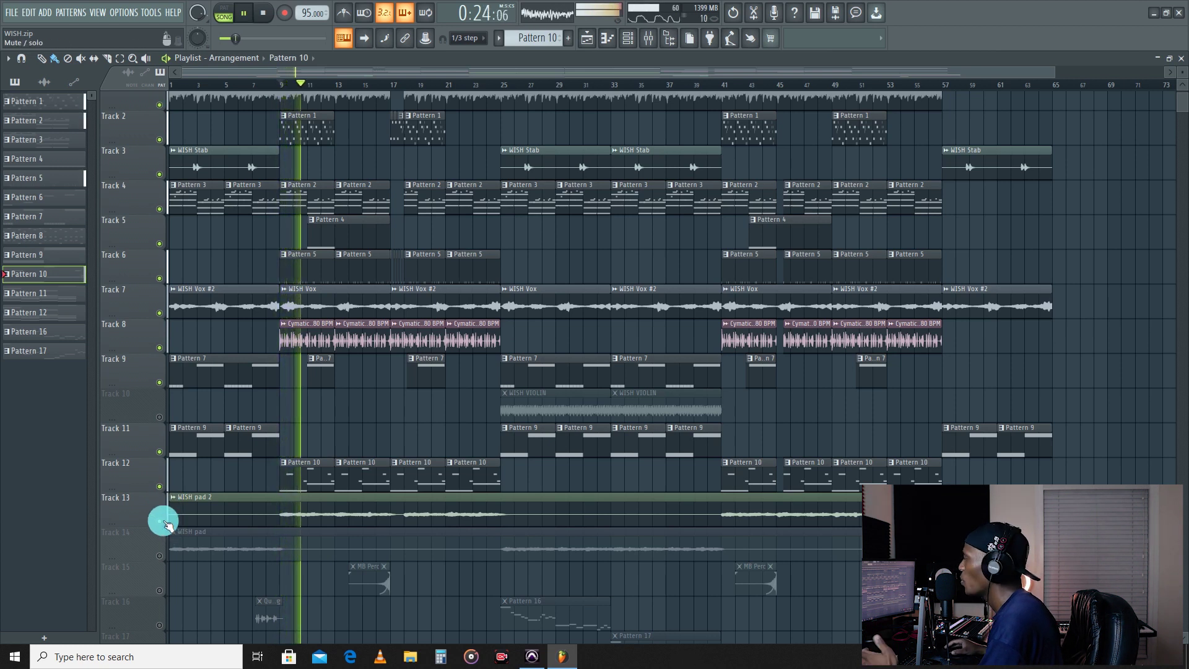
pyautogui.rightClick(162, 521)
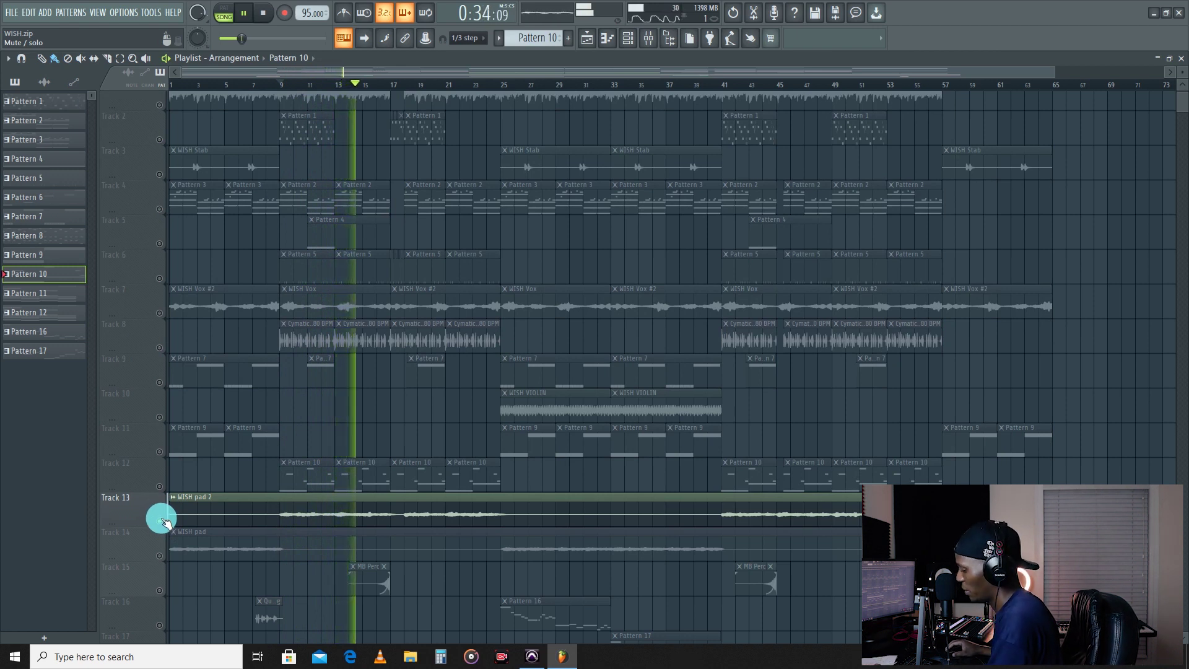
pyautogui.rightClick(162, 520)
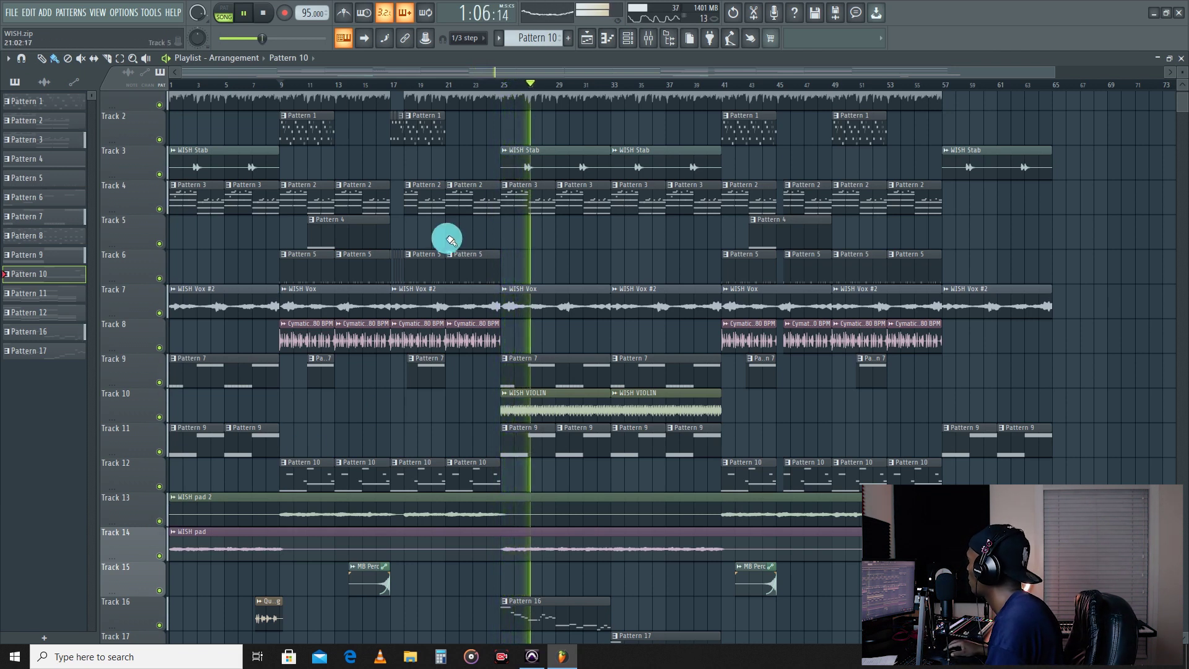
# - Solo Track 10 (WISH VIOLIN) and play it alone from bar 25, then stop
pyautogui.press('space')
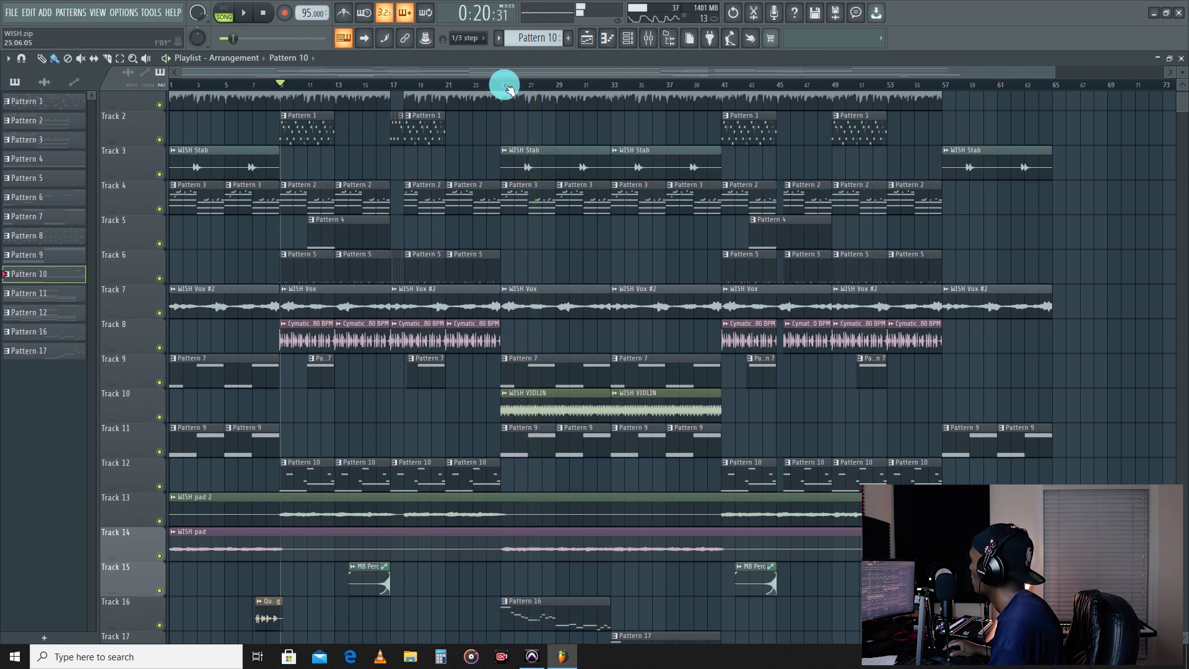
pyautogui.click(503, 86)
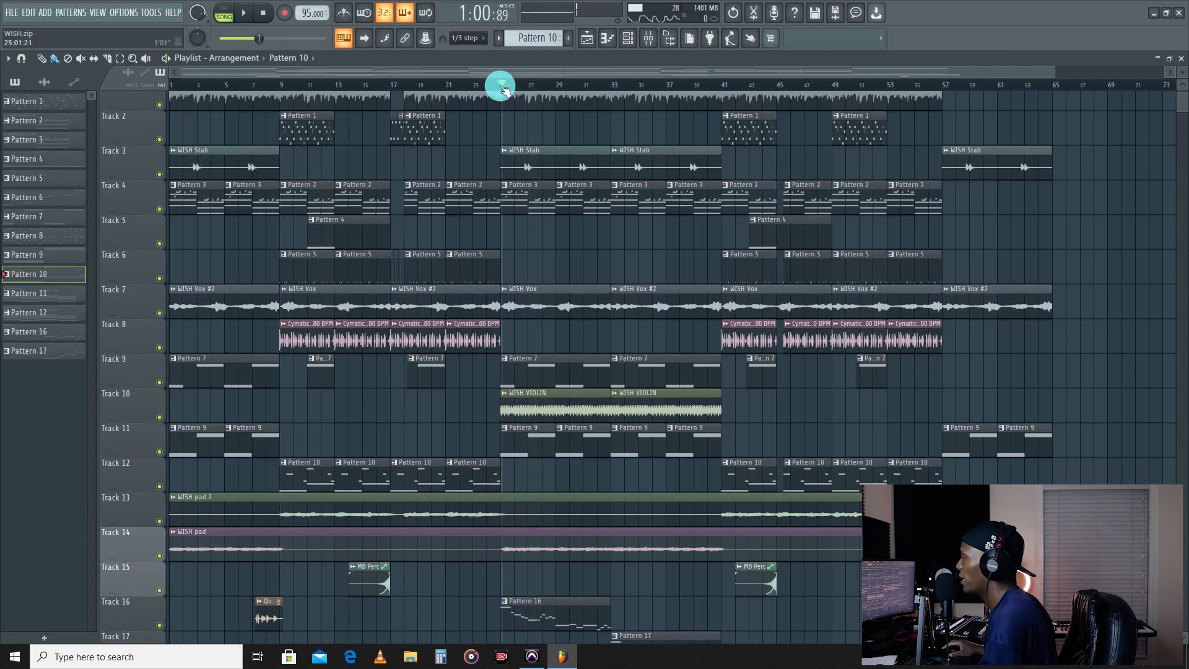
pyautogui.scroll(1, 501, 102)
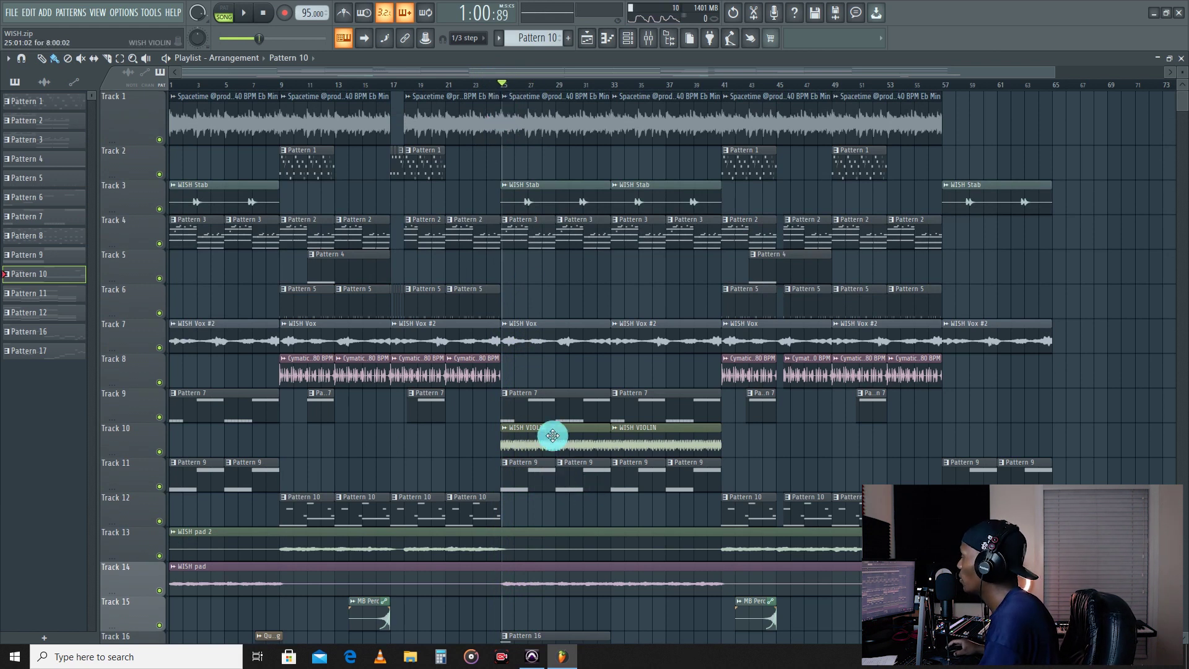
pyautogui.rightClick(160, 451)
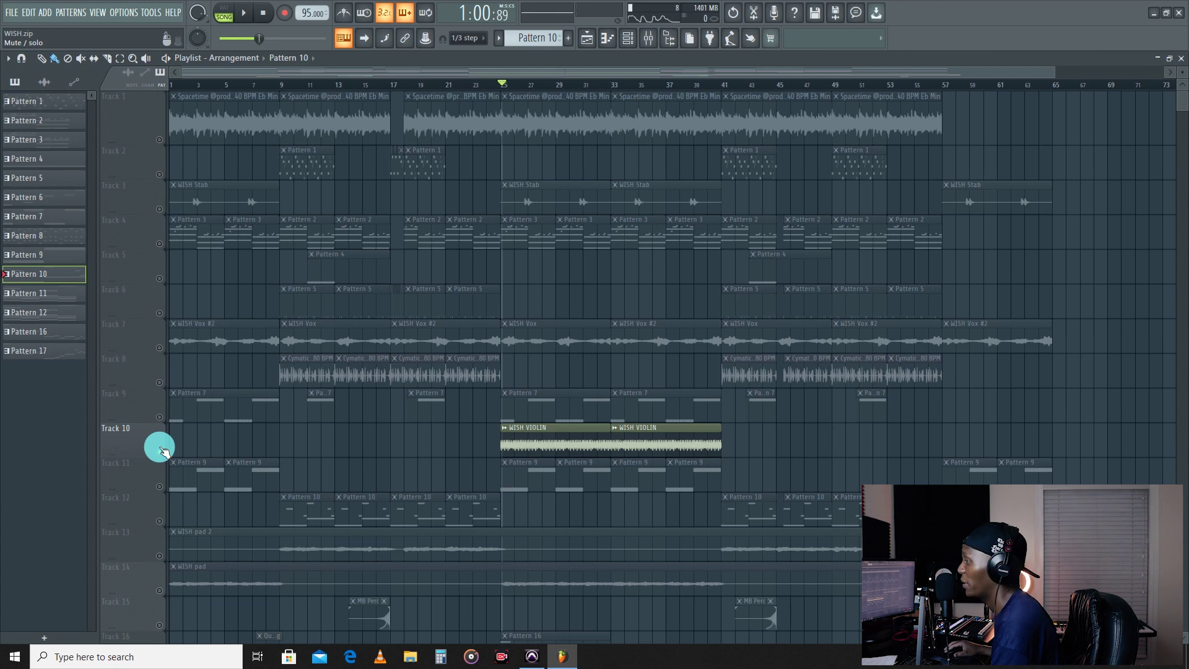
pyautogui.press('space')
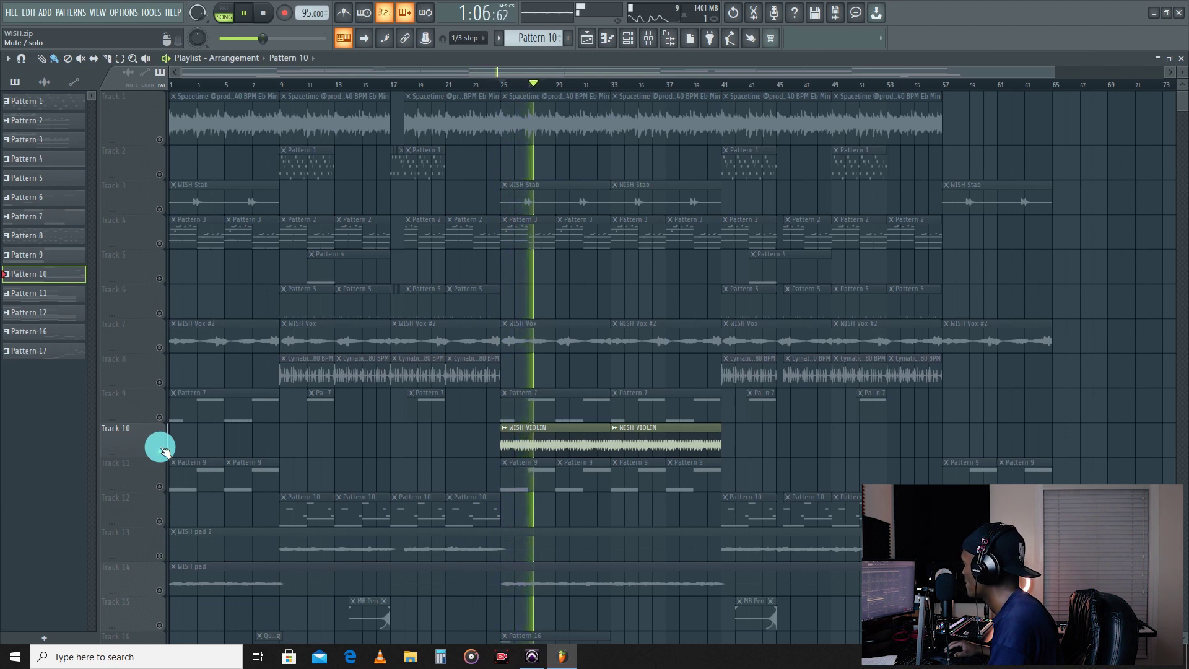
pyautogui.press('space')
pyautogui.scroll(-2, 544, 233)
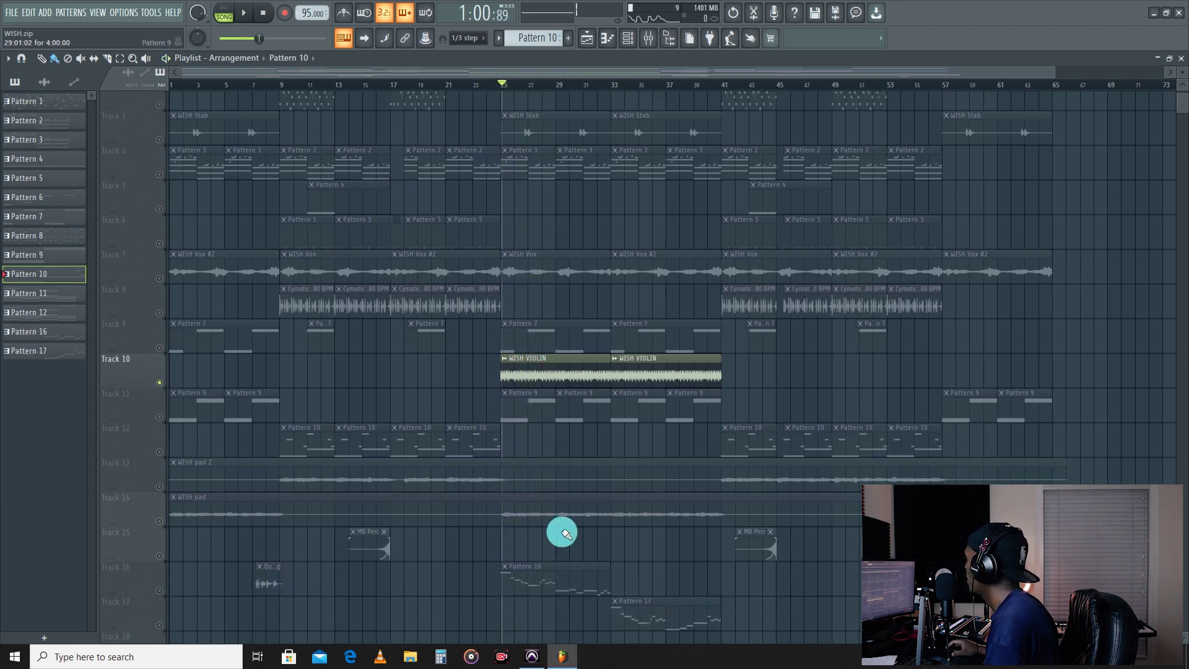
# - Unmute Tracks 16 and 17 and play from bar 25
pyautogui.click(162, 592)
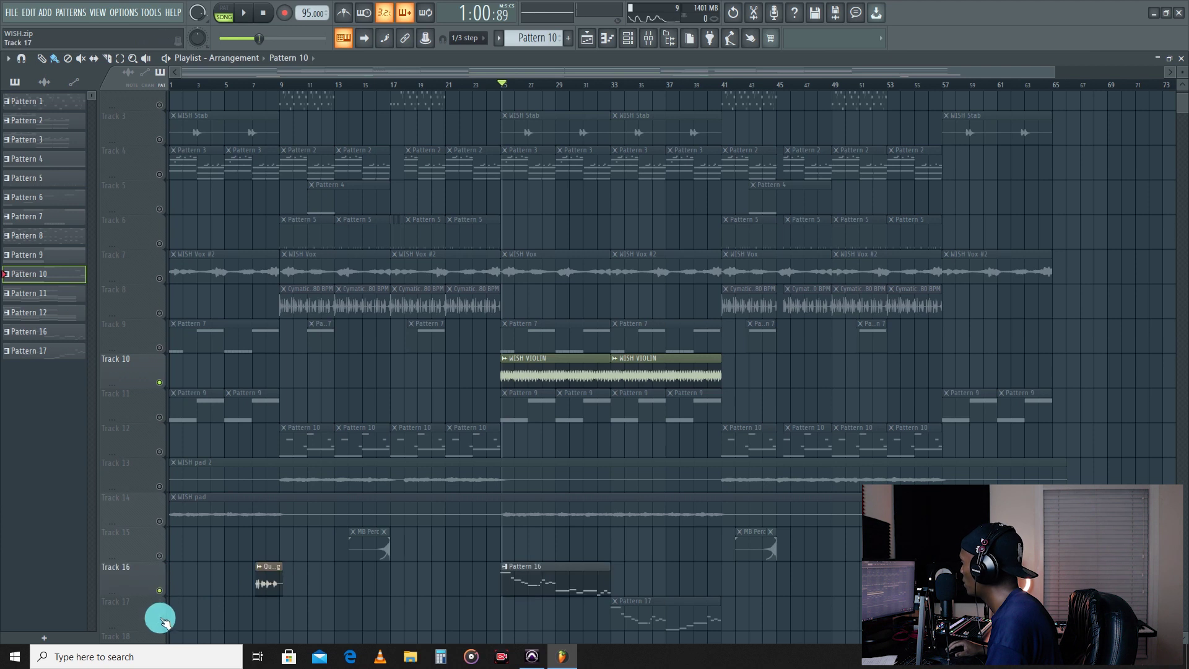
pyautogui.click(159, 625)
pyautogui.press('space')
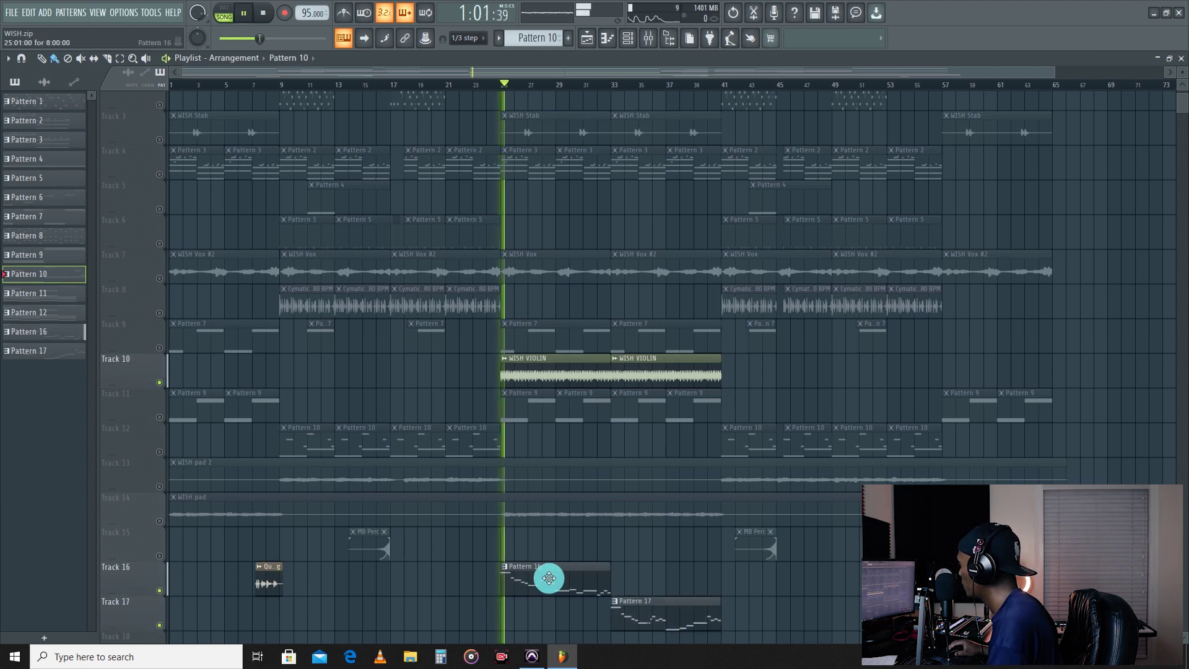
# - Inspect Pattern 16's Morphine violin synth in the Channel Rack, then close both windows
pyautogui.doubleClick(548, 578)
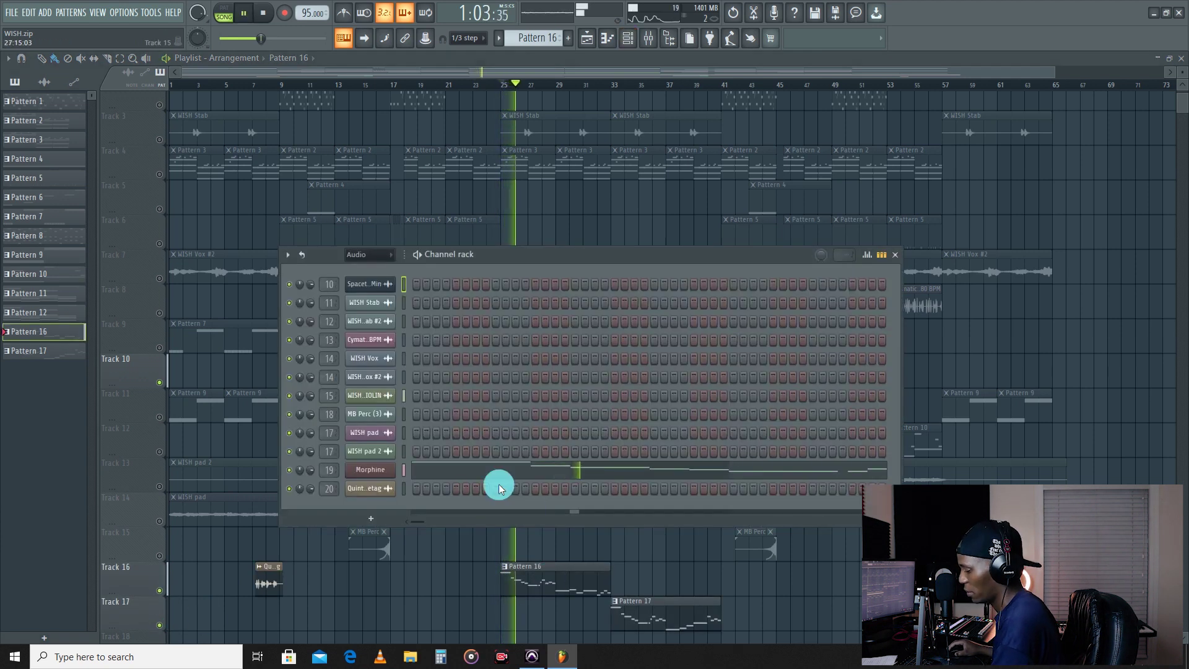
pyautogui.click(384, 474)
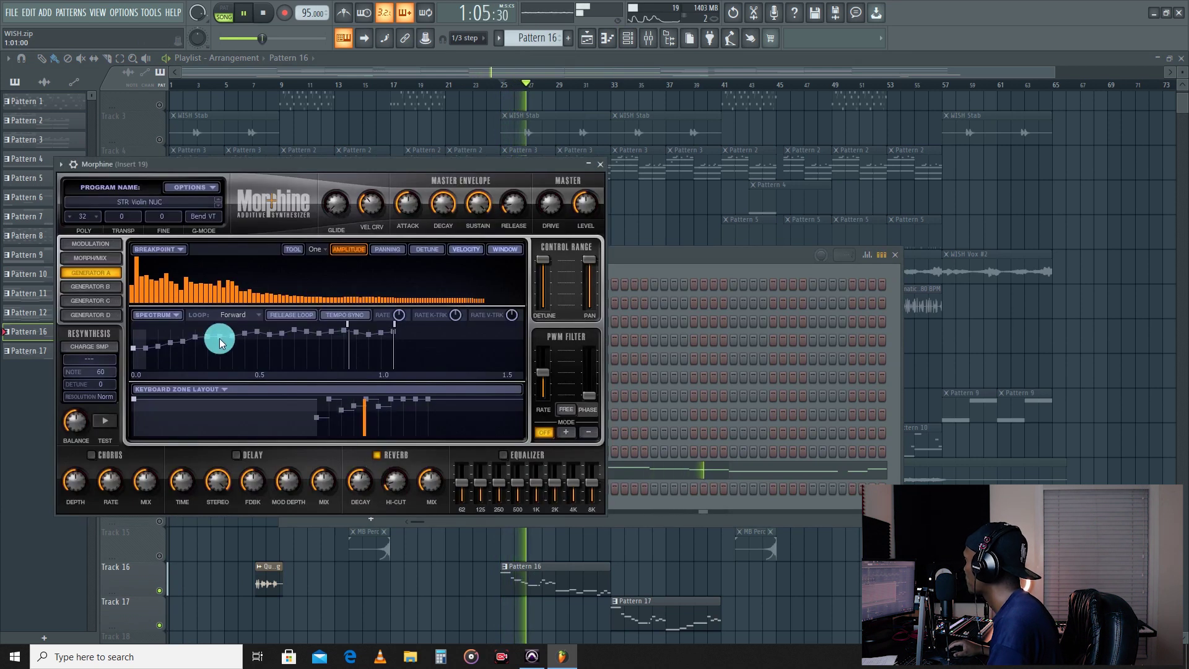
pyautogui.click(580, 59)
pyautogui.click(506, 82)
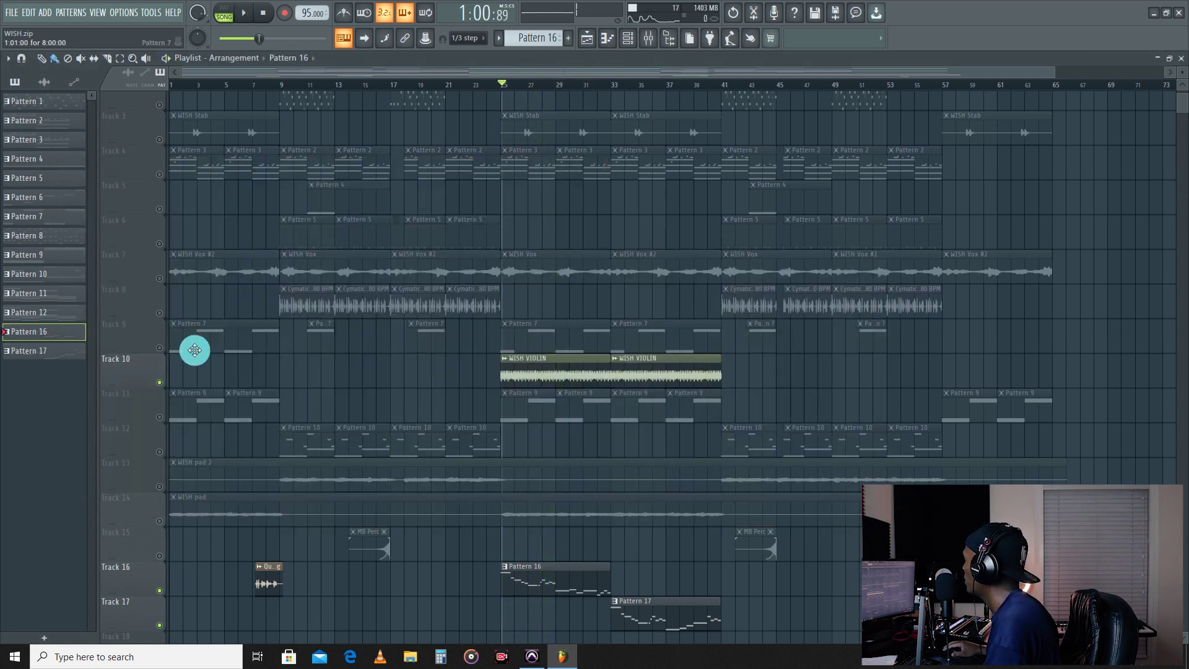
# - Release Track 10's violin solo and play the full WISH arrangement
pyautogui.rightClick(160, 384)
pyautogui.press('space')
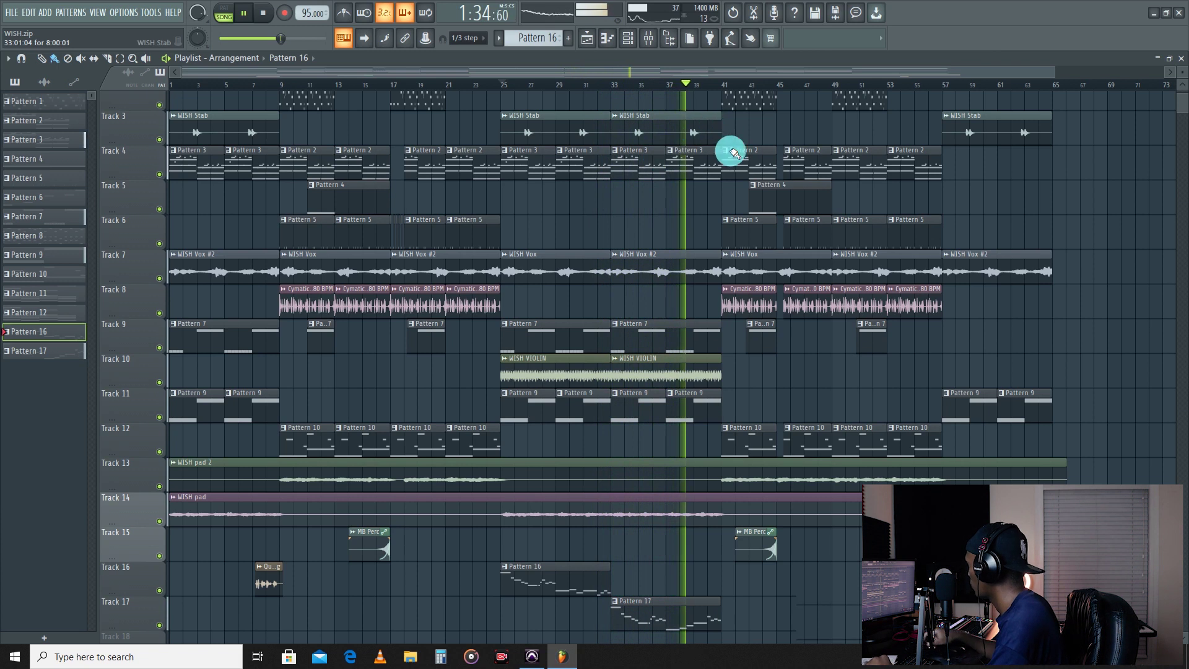
pyautogui.scroll(2, 731, 152)
pyautogui.scroll(-1, 731, 155)
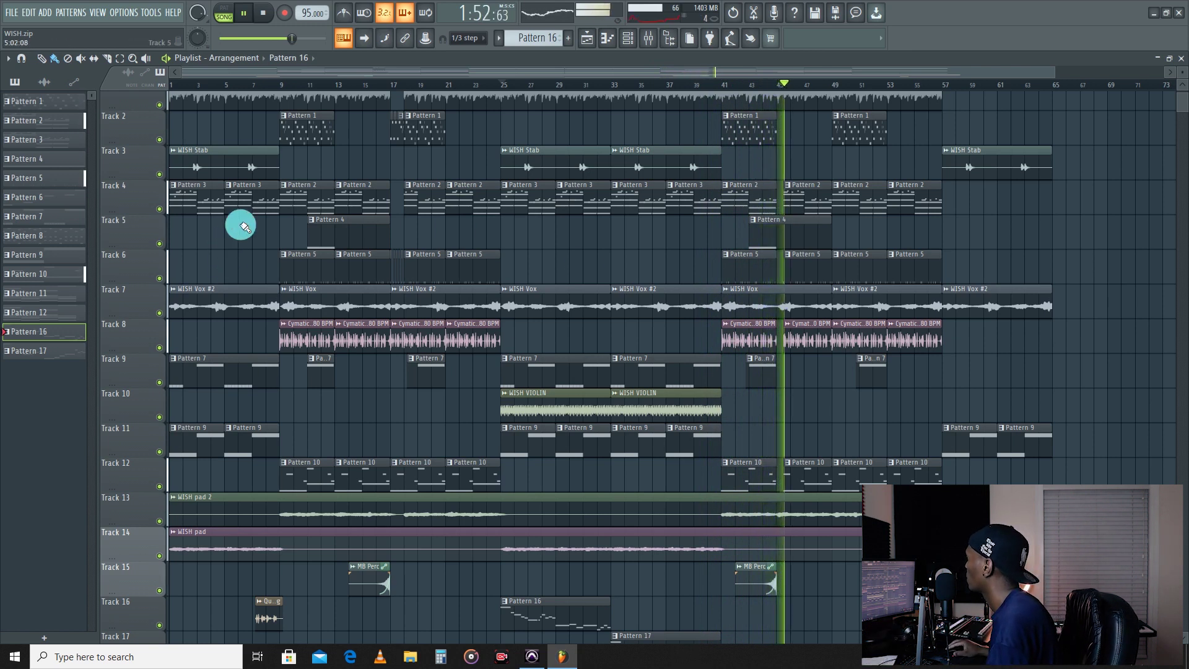
# - Run the Tools macro 'Switch smart disable for all plugins', then stop playback
pyautogui.click(154, 15)
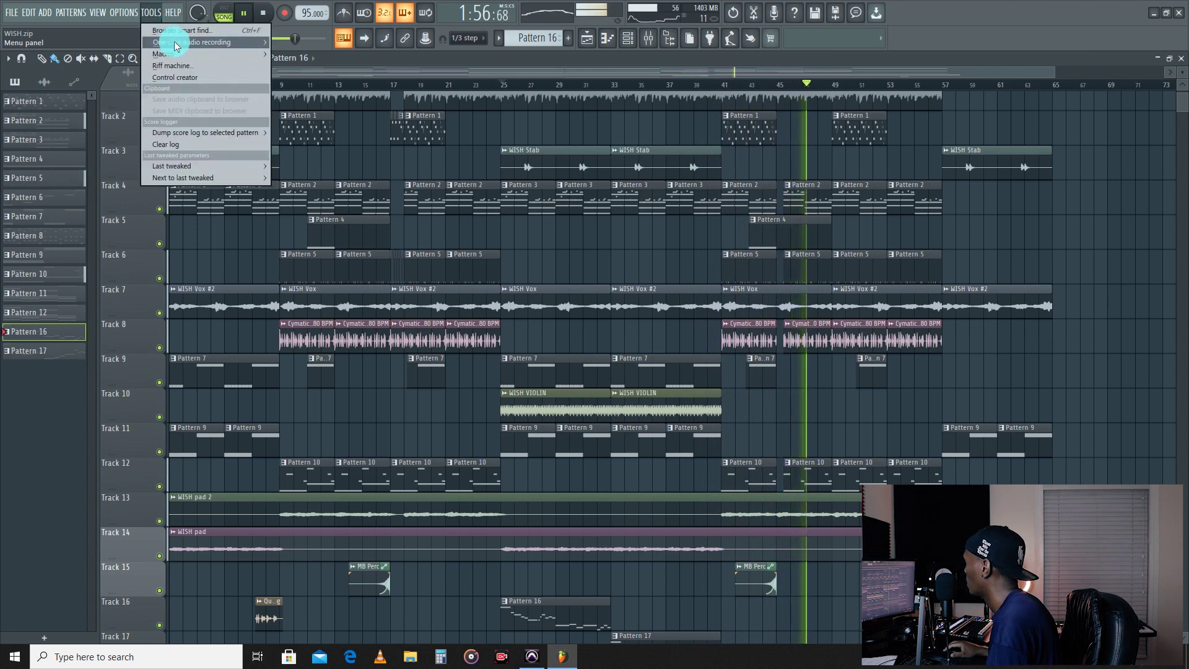
pyautogui.moveTo(164, 54)
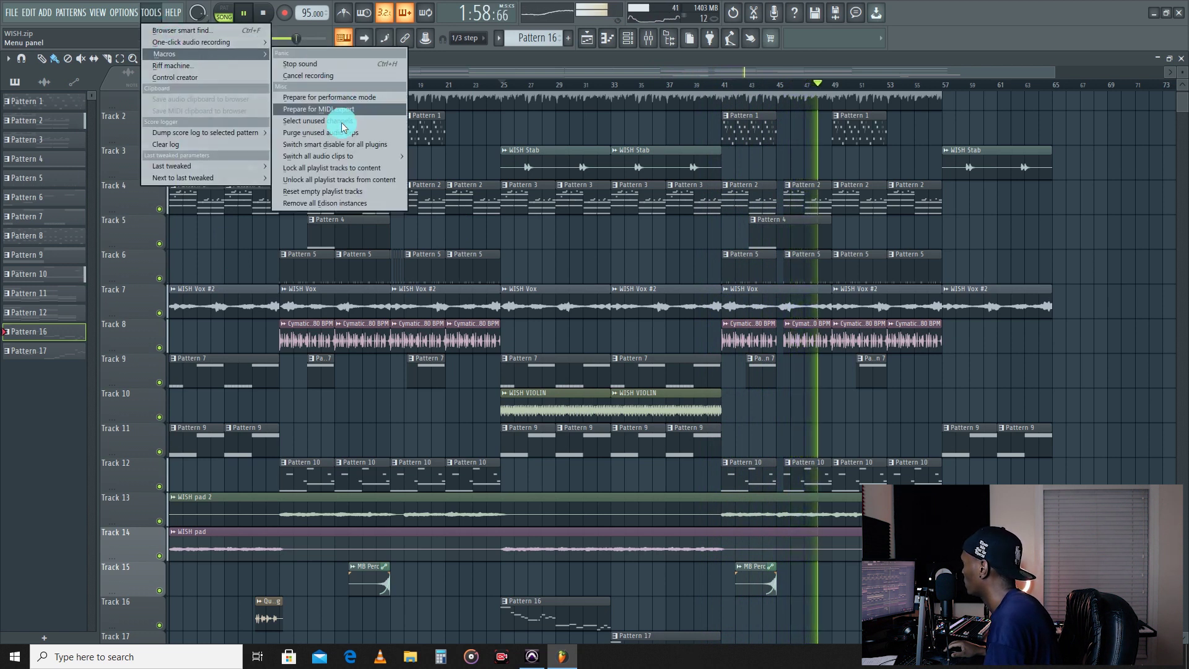
pyautogui.click(337, 144)
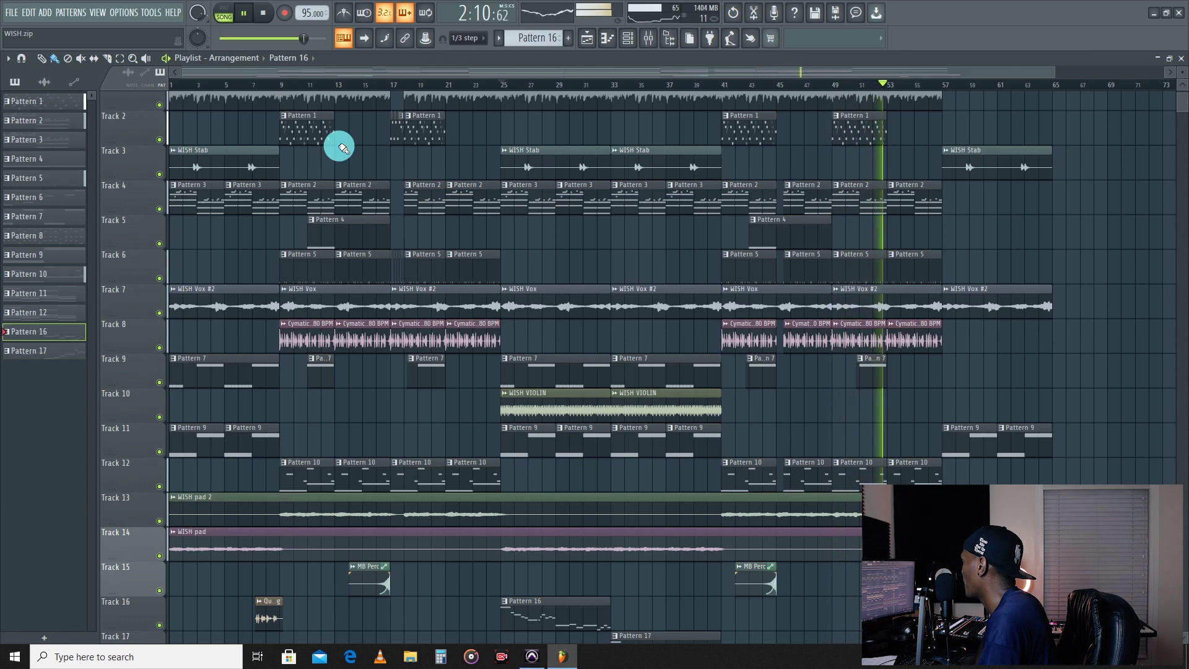
pyautogui.press('space')
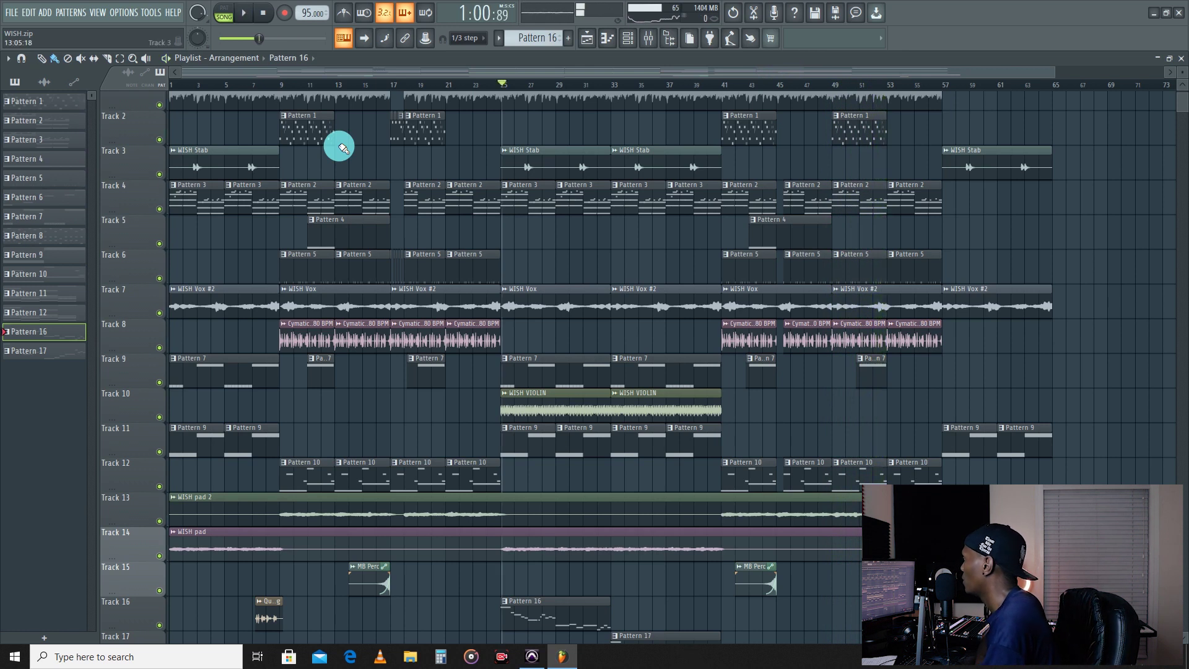